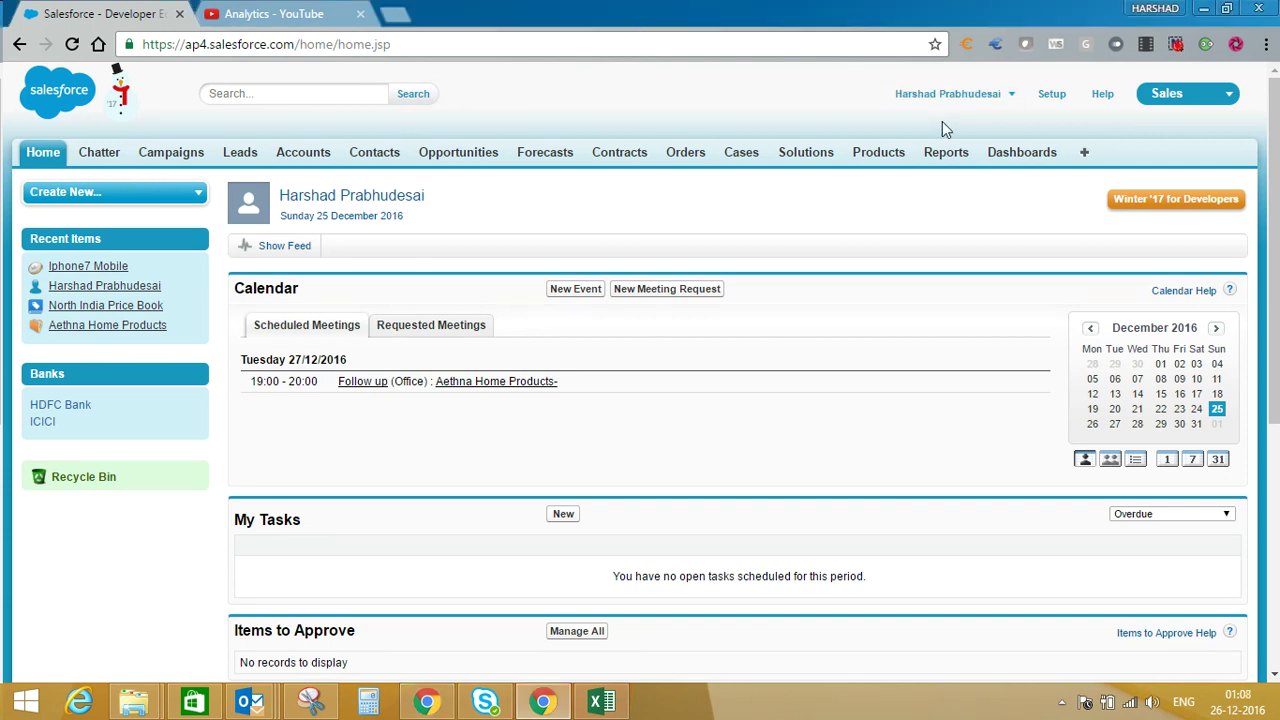
# Search the setup for "quote" and open Quotes Settings to examine whether quotes are enabled for the organization
pyautogui.click(1051, 94)
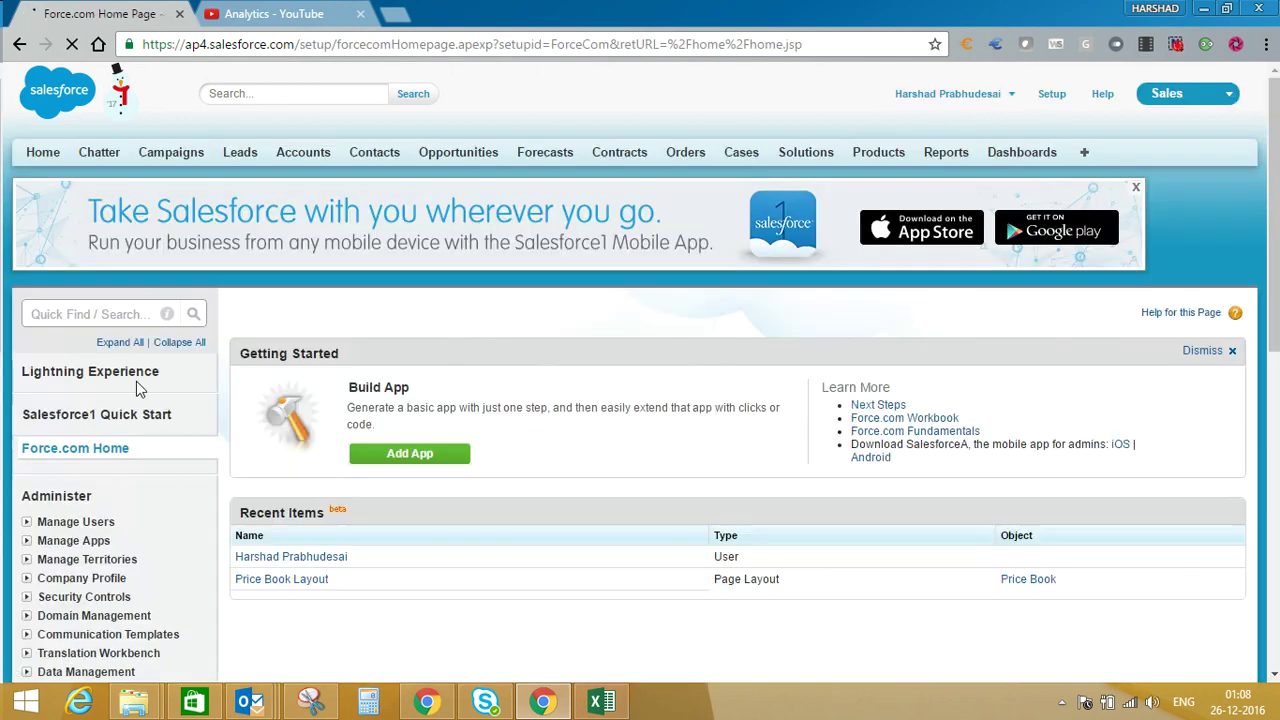
pyautogui.click(116, 313)
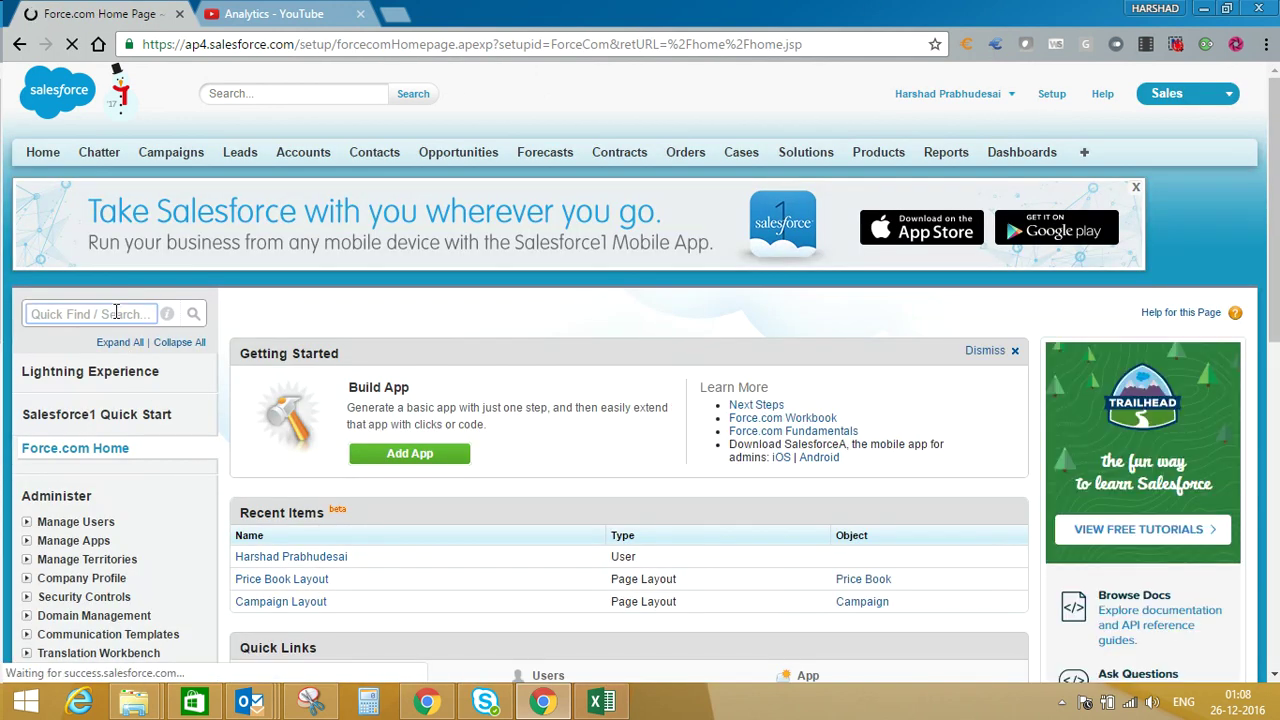
pyautogui.write('quote')
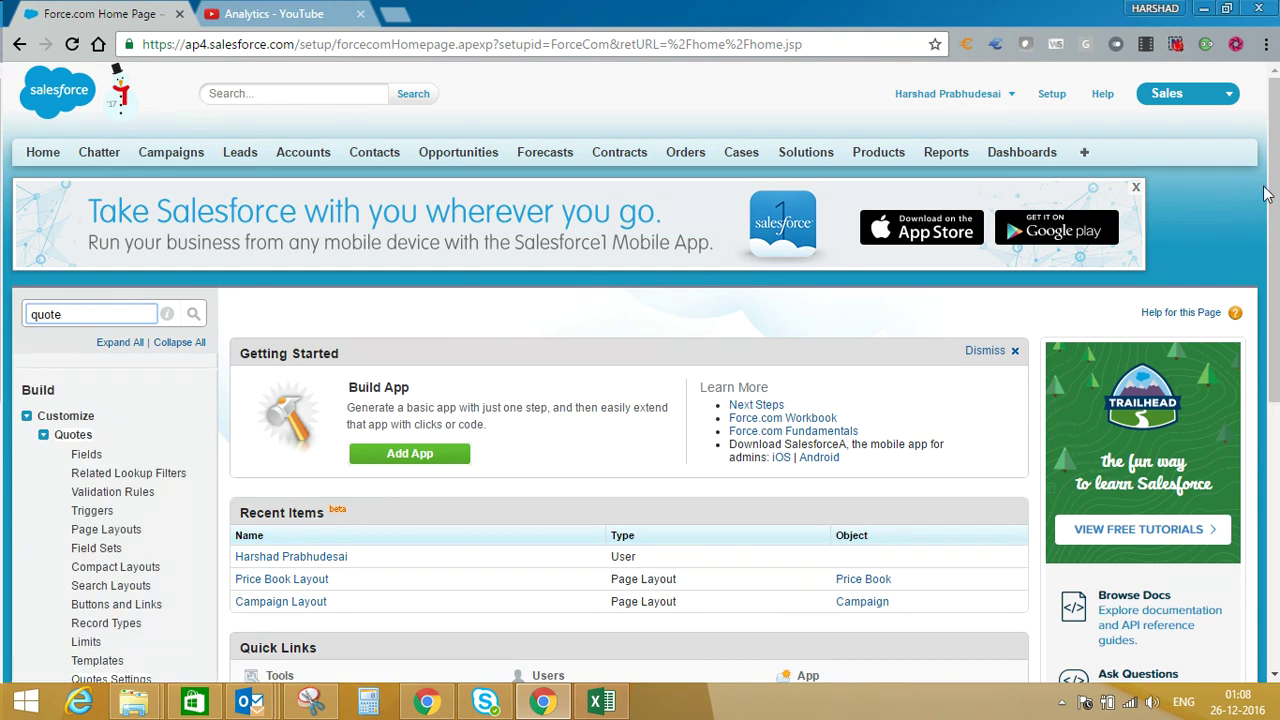
pyautogui.scroll(-2, 530, 498)
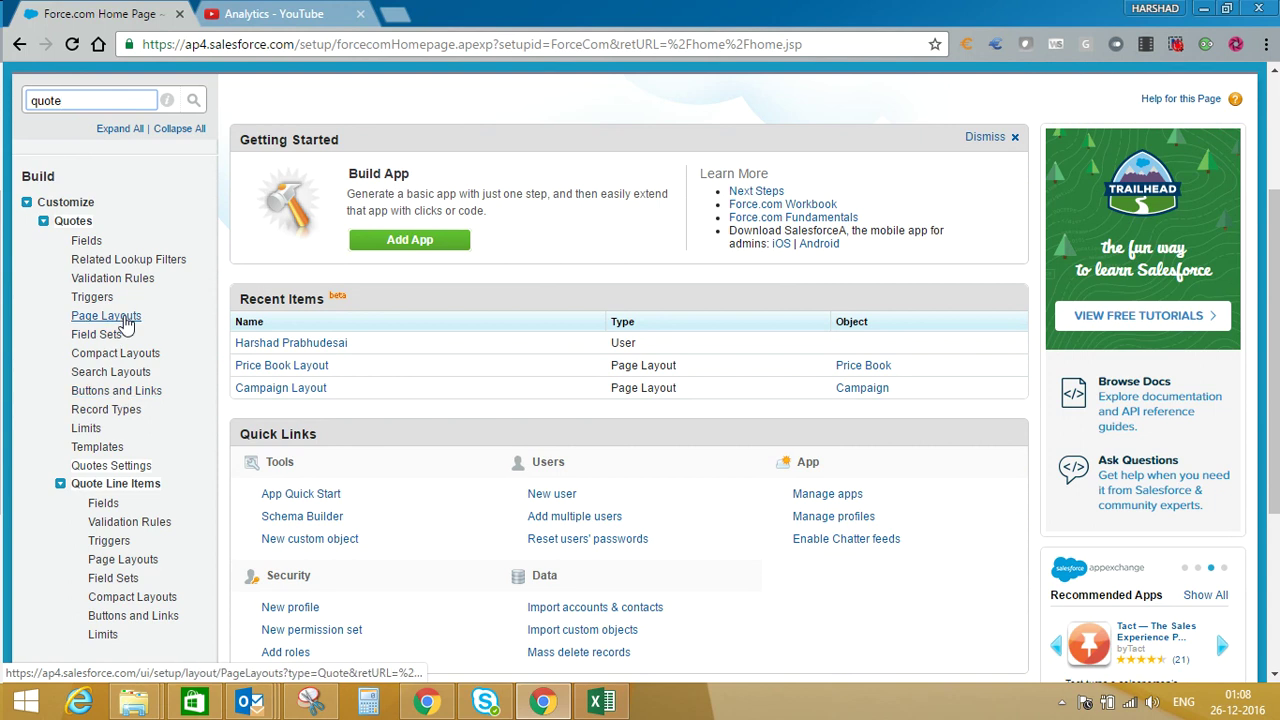
pyautogui.click(131, 469)
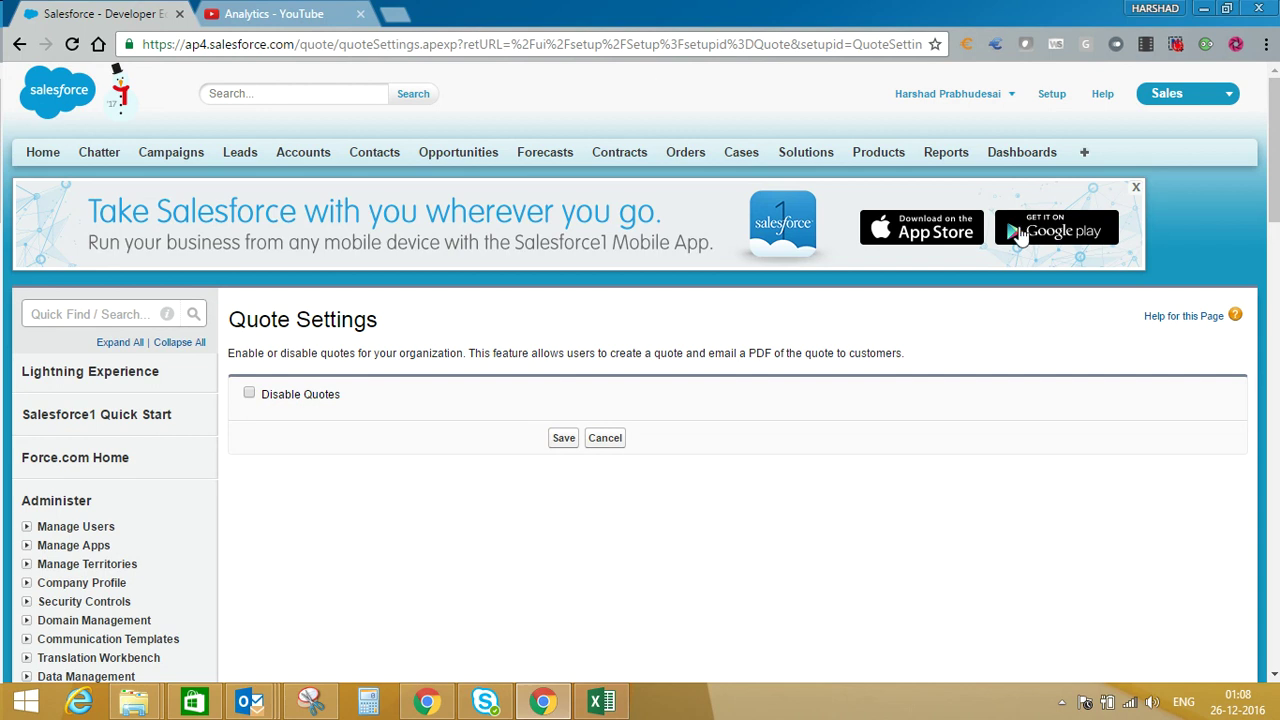
pyautogui.moveTo(1277, 102); pyautogui.dragTo(1277, 298)
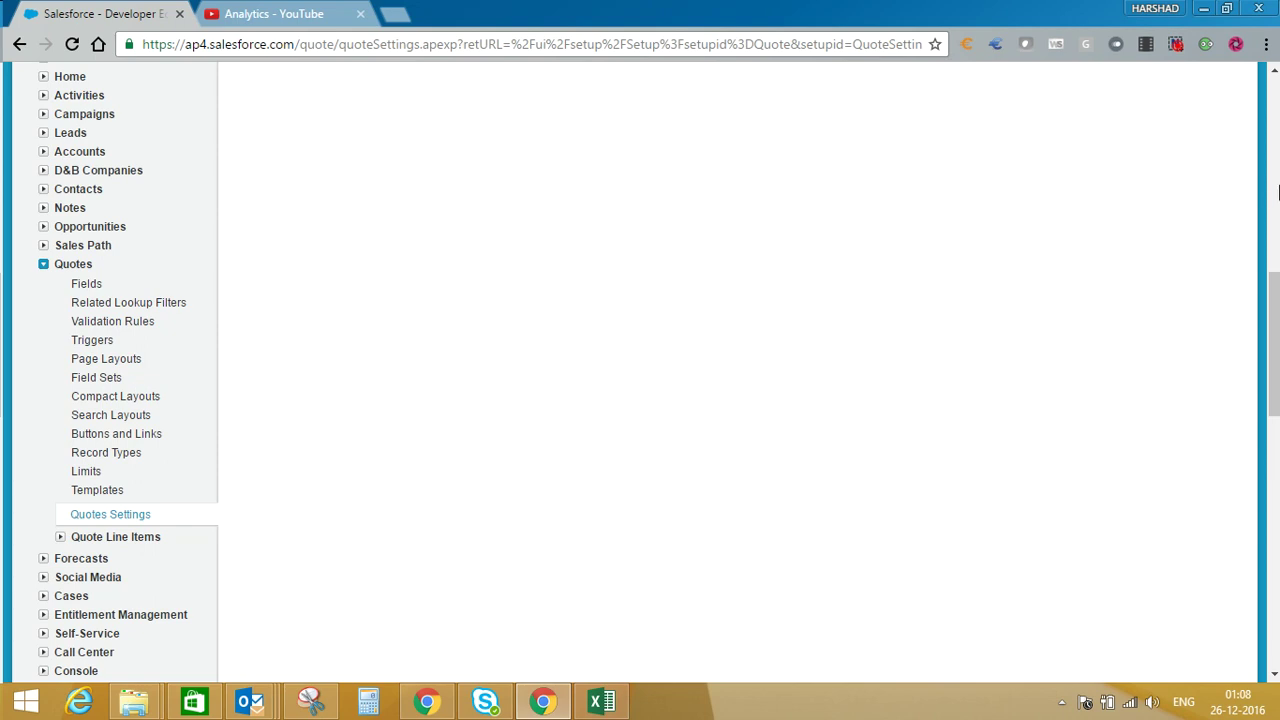
pyautogui.click(1275, 192)
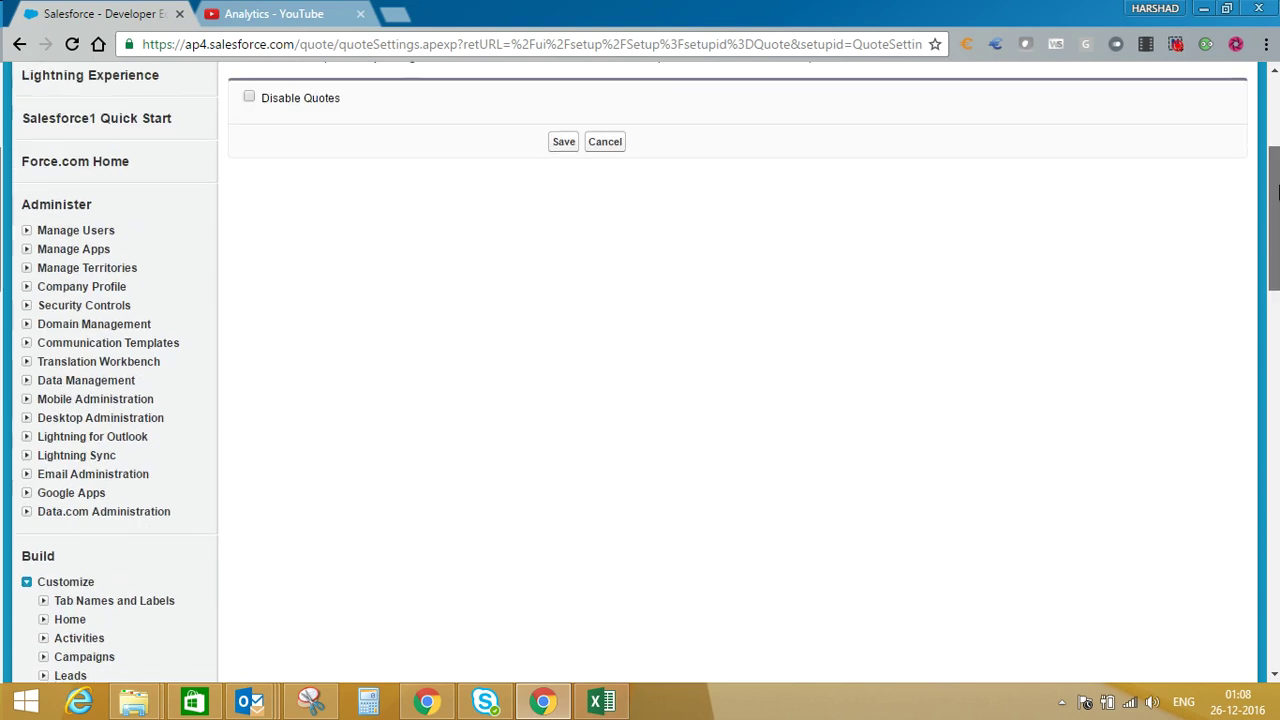
pyautogui.click(1268, 132)
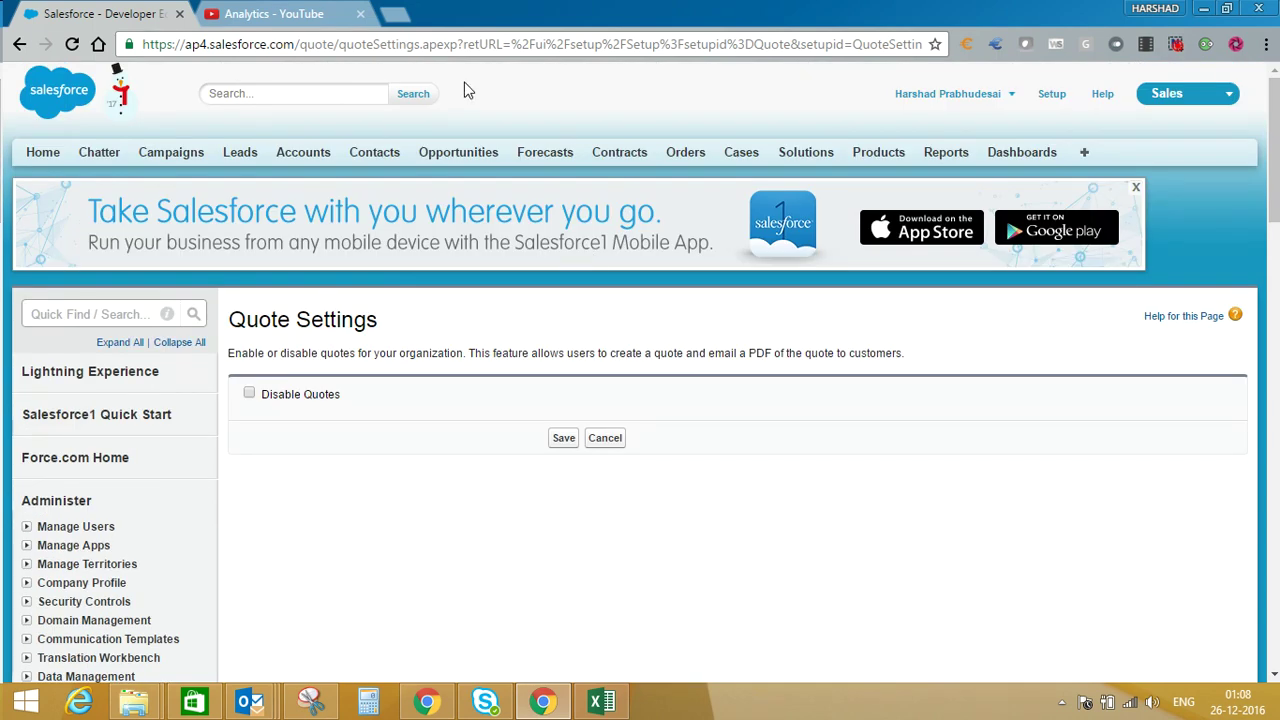
# Open the Iphone7 Mobile opportunity and start a new quote from its Quotes related list
pyautogui.click(457, 155)
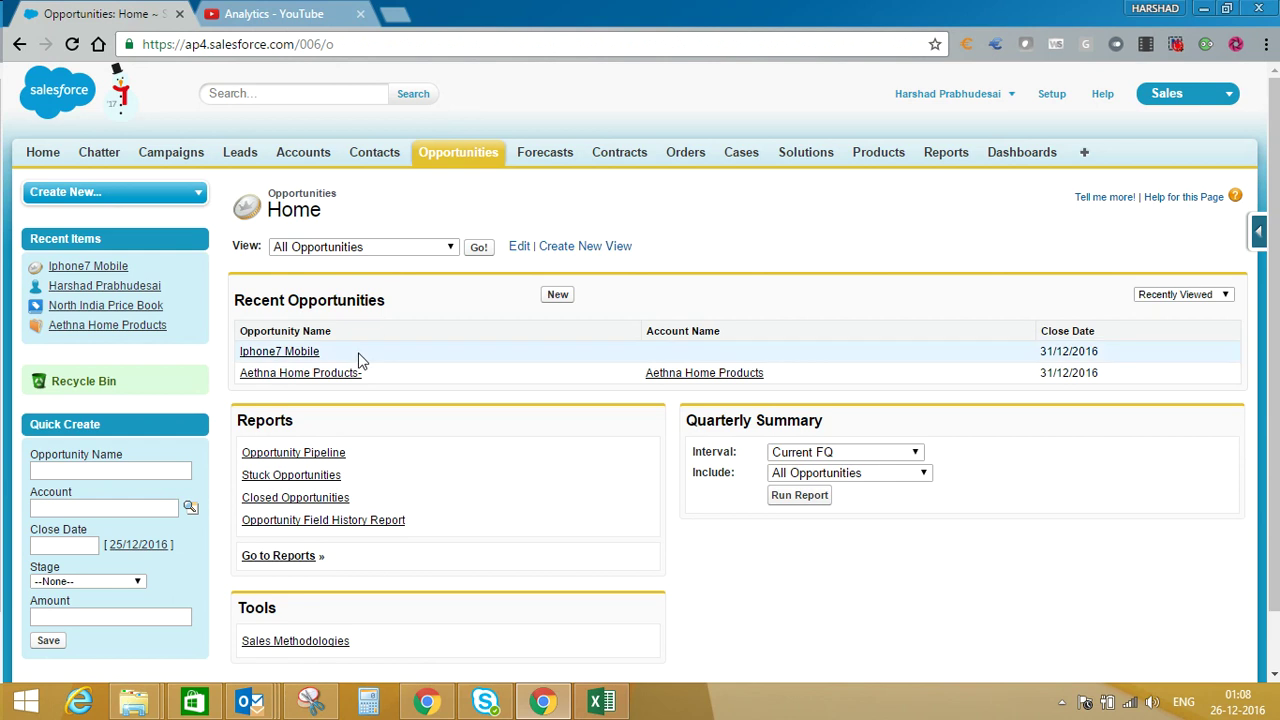
pyautogui.click(288, 356)
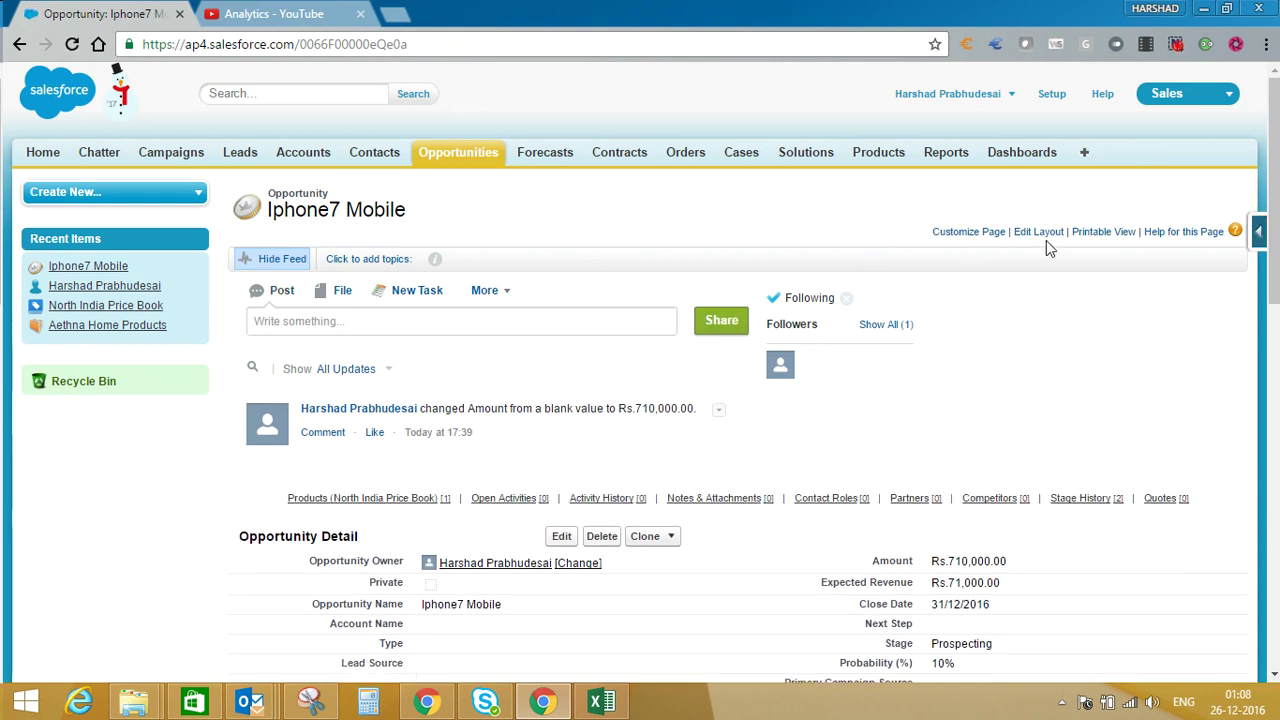
pyautogui.moveTo(1275, 218); pyautogui.dragTo(1275, 598)
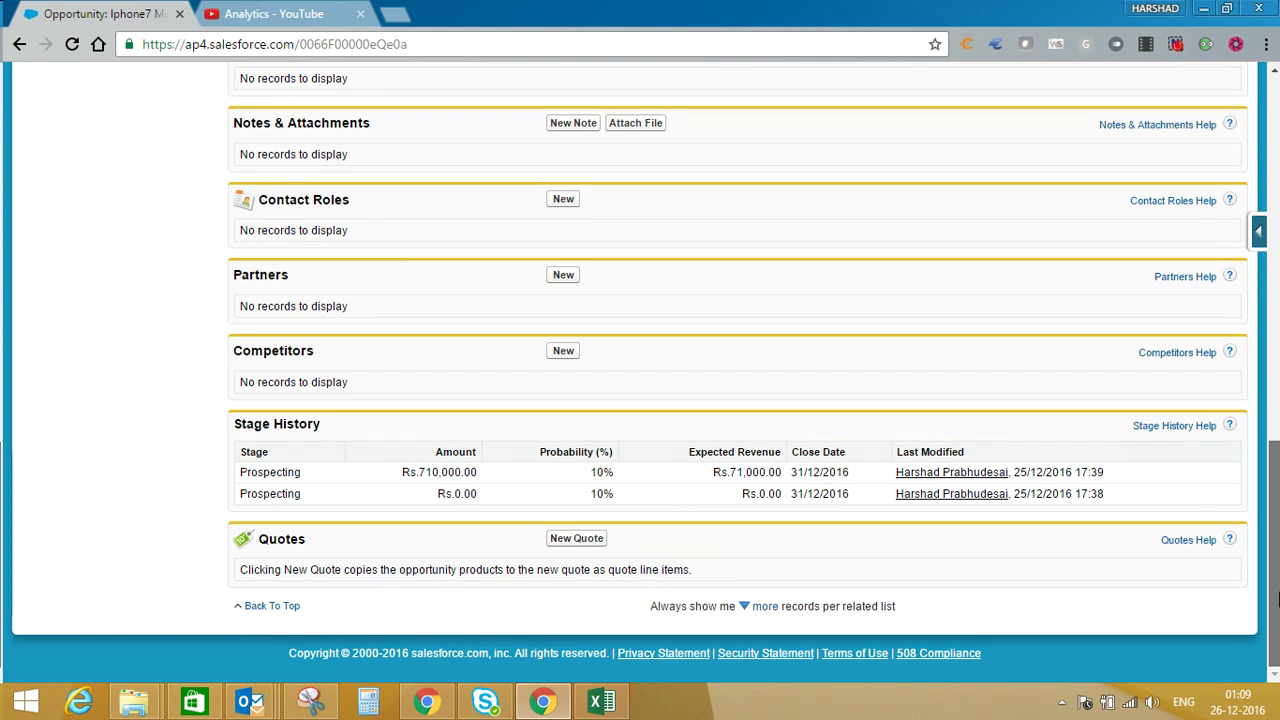
pyautogui.moveTo(1275, 598); pyautogui.dragTo(1276, 177)
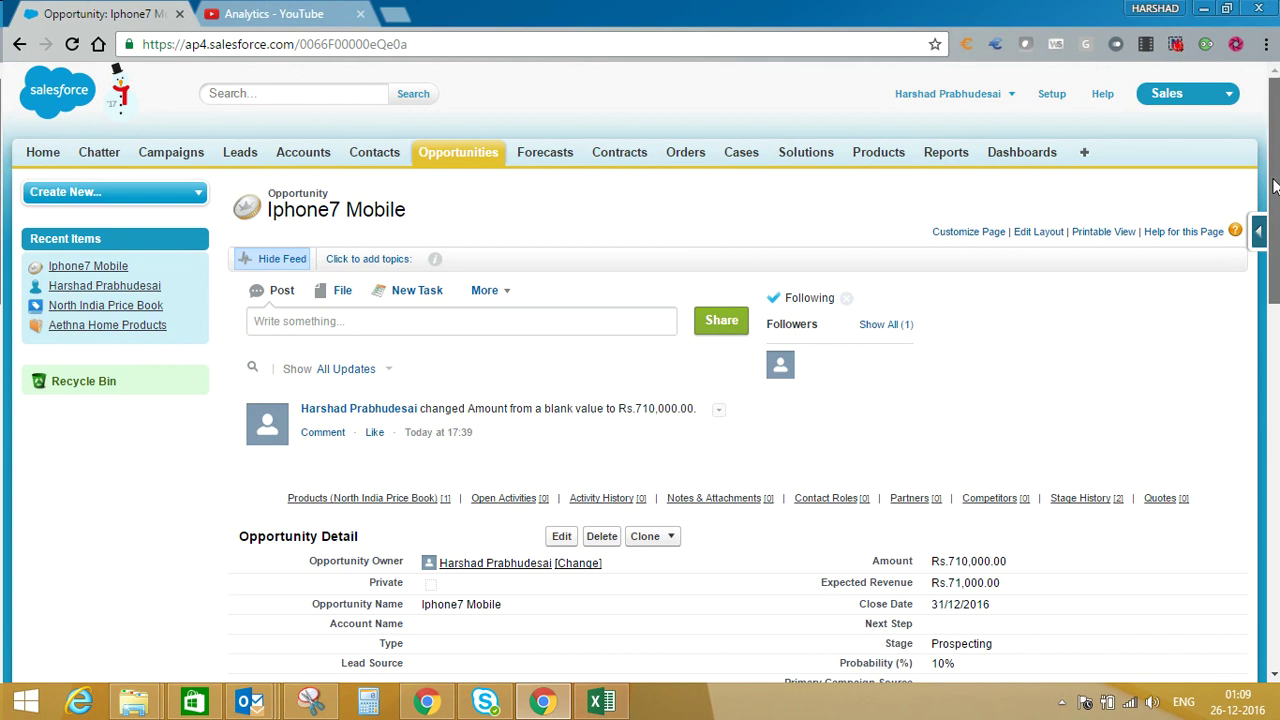
pyautogui.moveTo(1275, 180); pyautogui.dragTo(1276, 576)
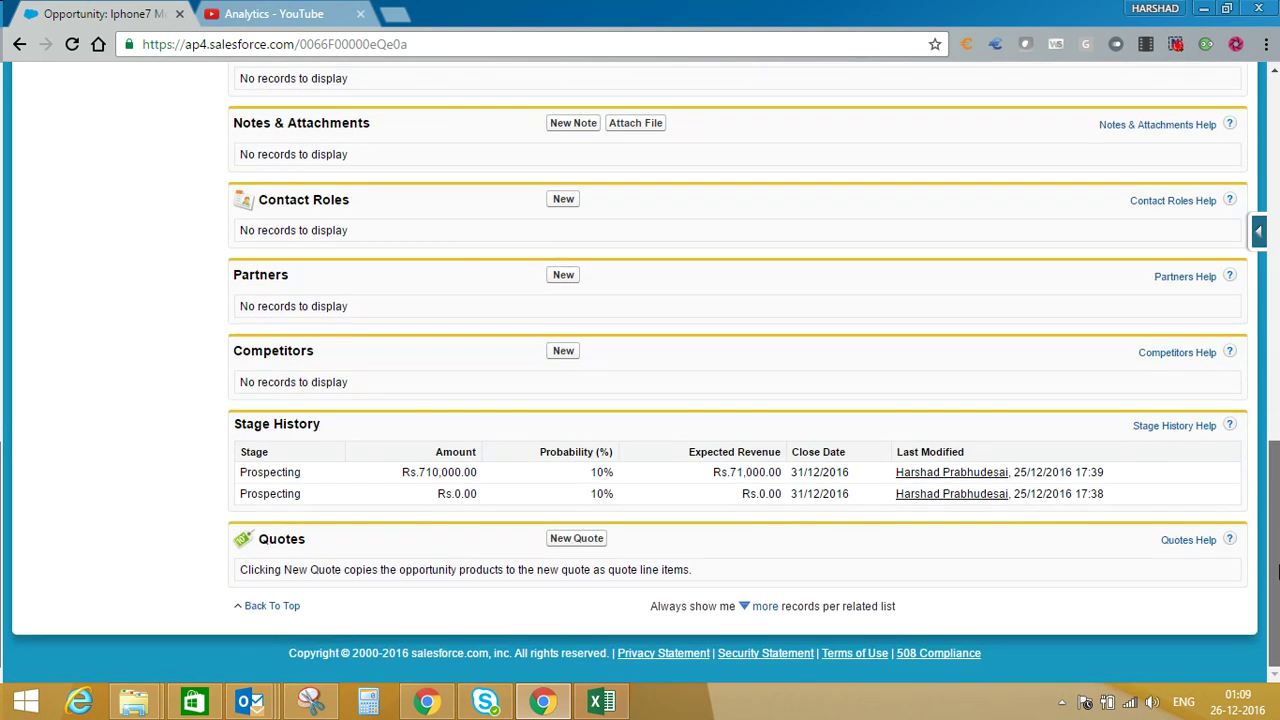
pyautogui.click(589, 538)
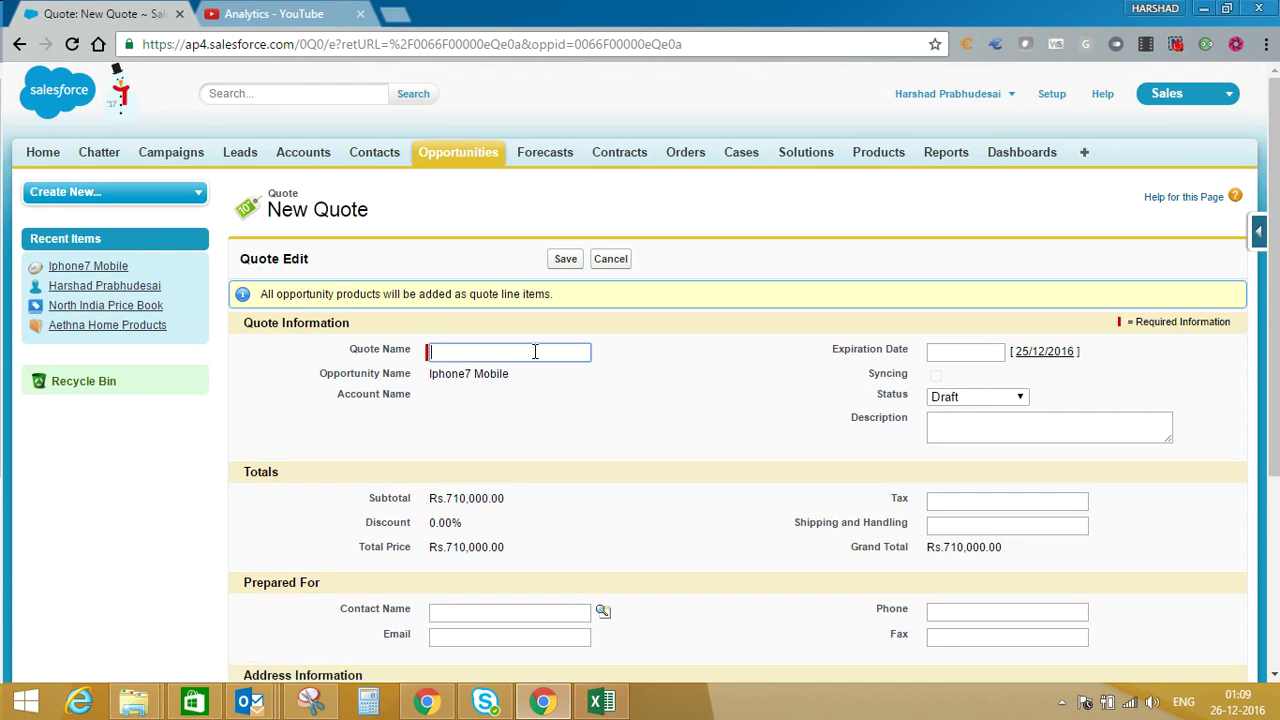
# Name the quote "Mobile Quote", set its expiration date to 31/12/2016 and keep the status Draft
pyautogui.write('Mobile Quote')
pyautogui.click(966, 346)
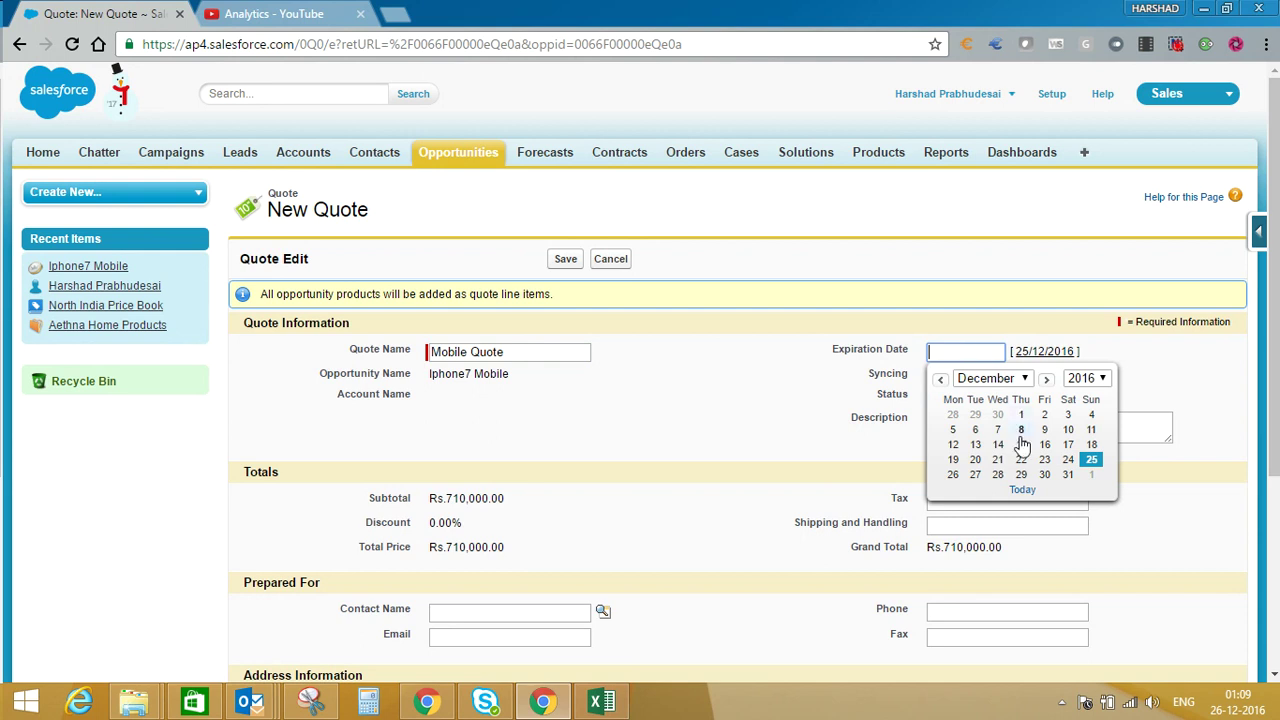
pyautogui.click(1068, 475)
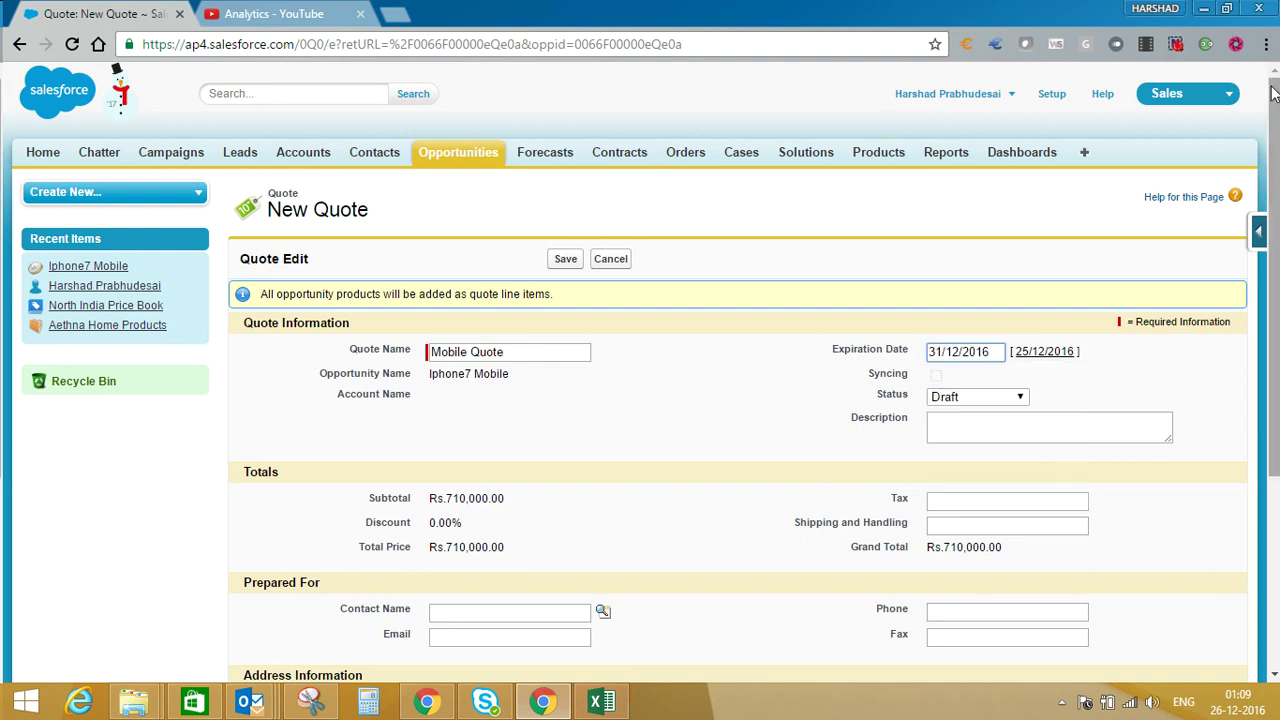
pyautogui.moveTo(1276, 103); pyautogui.dragTo(1278, 278)
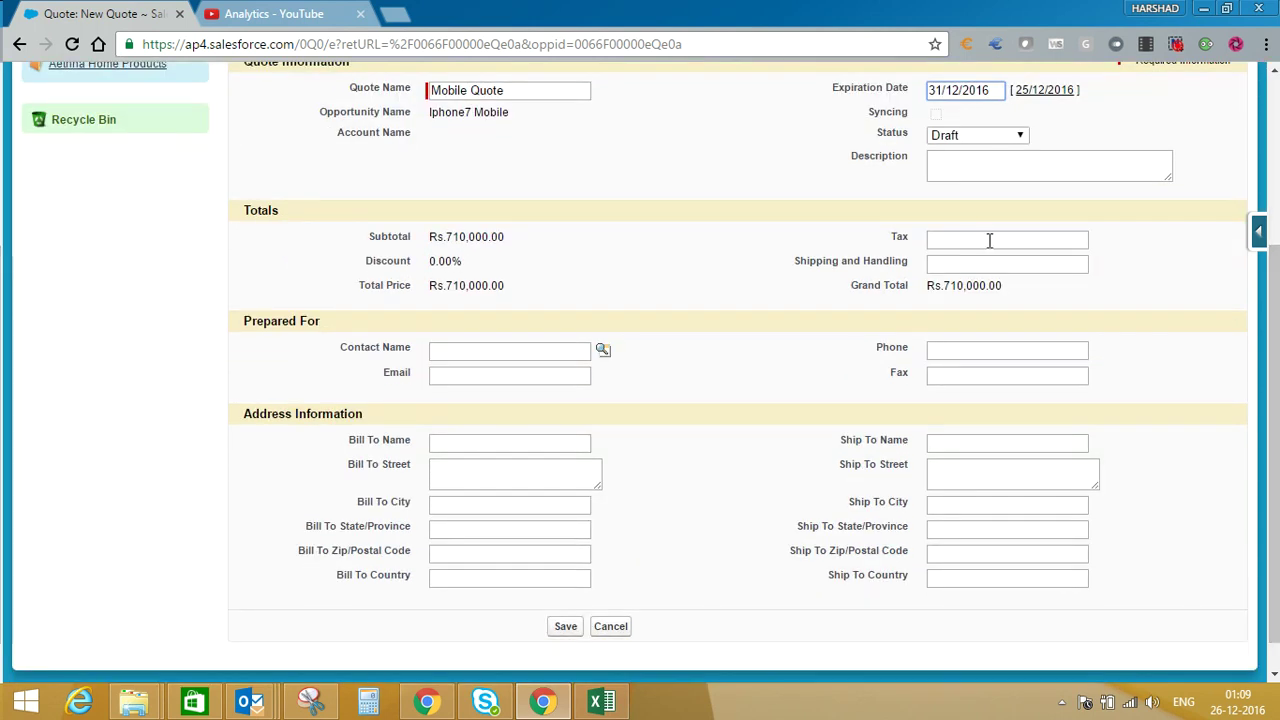
pyautogui.click(968, 136)
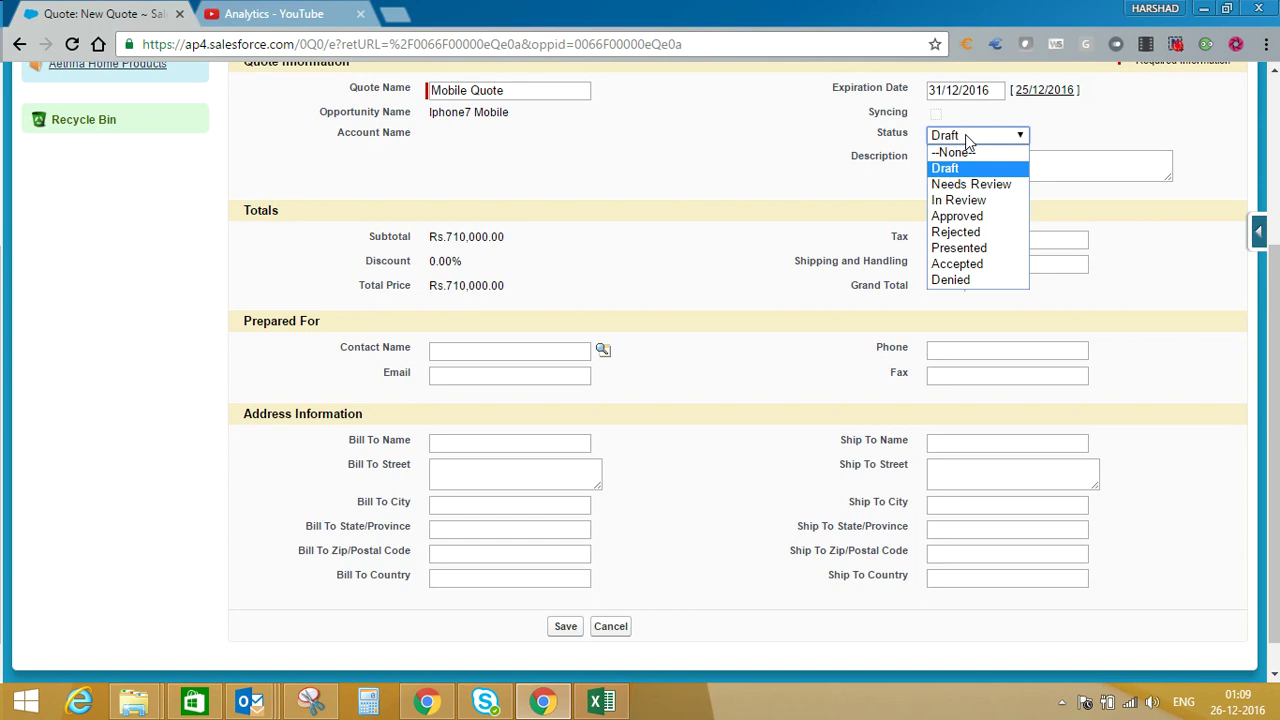
pyautogui.click(965, 136)
pyautogui.click(965, 136)
pyautogui.click(681, 340)
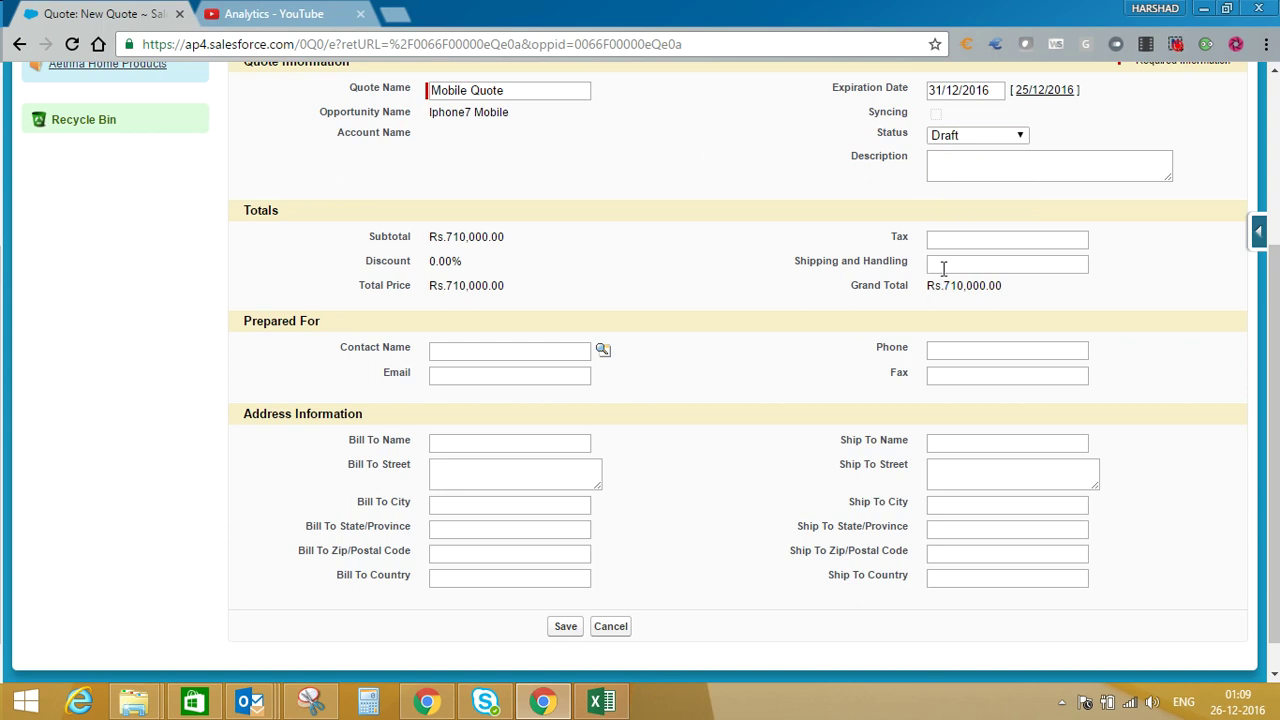
# Enter 500 for Shipping and Handling in the quote's totals, leaving Tax blank
pyautogui.click(953, 238)
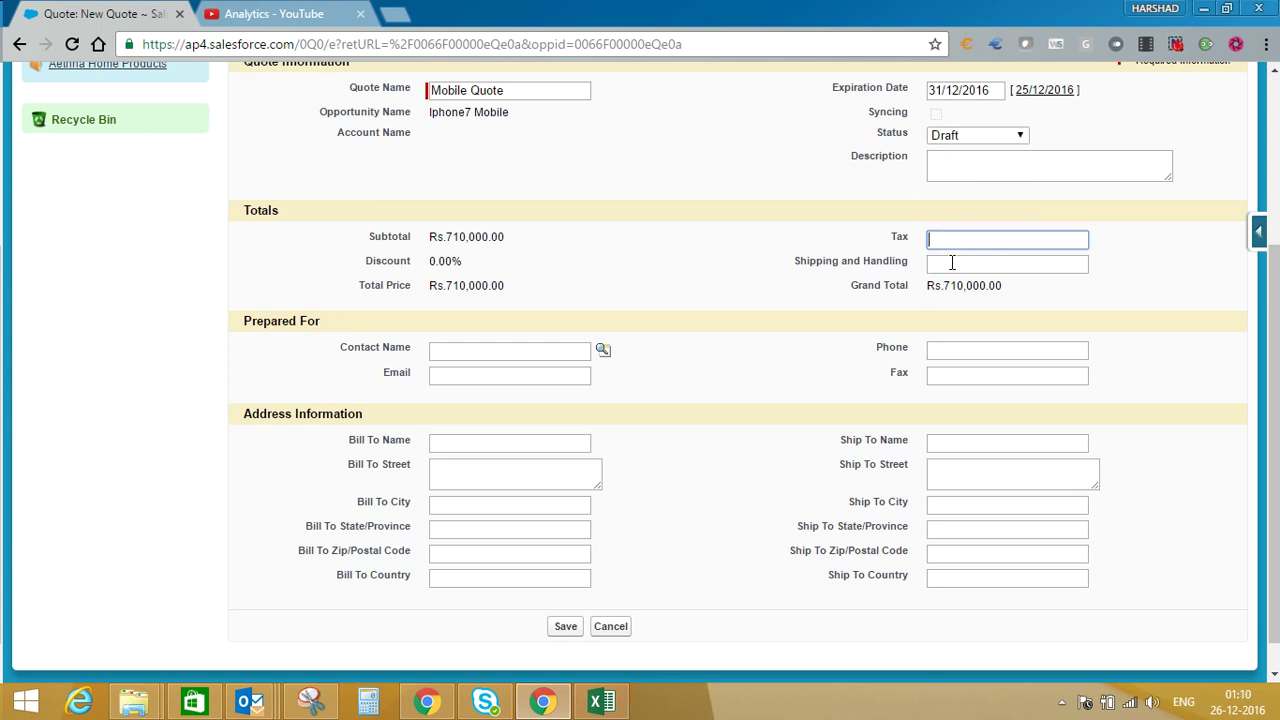
pyautogui.click(952, 262)
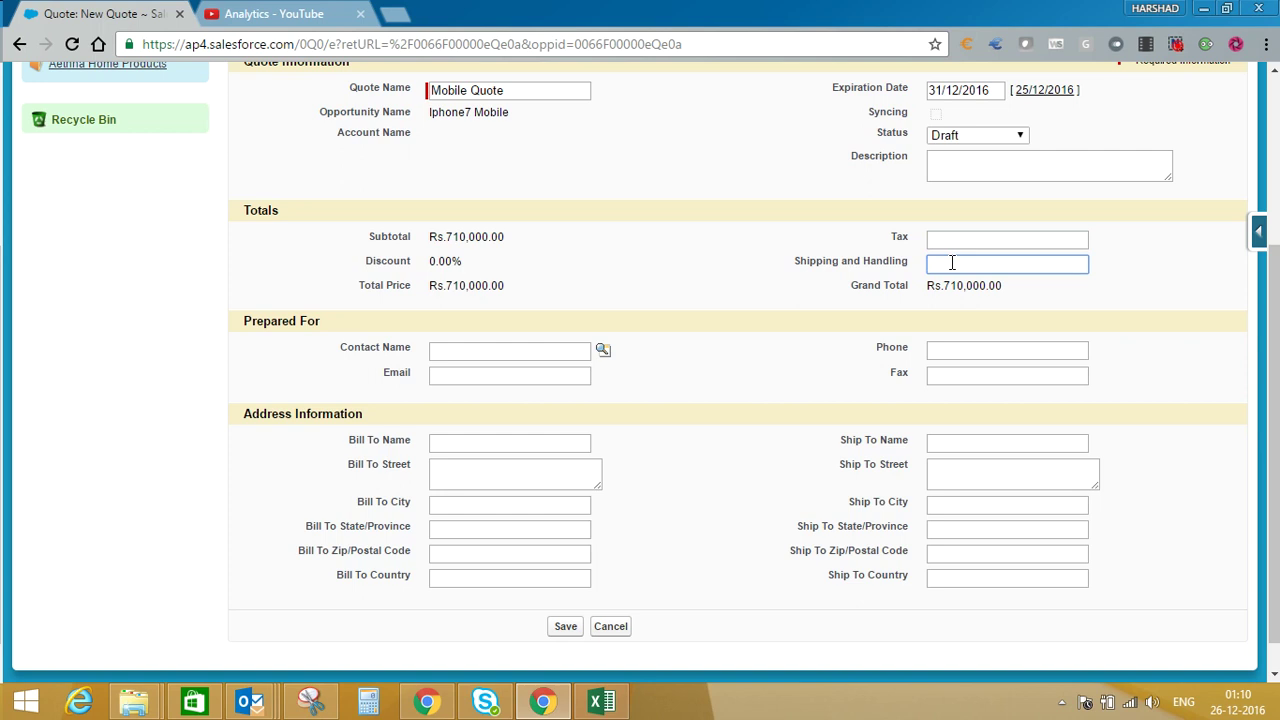
pyautogui.write('qq0')
pyautogui.press('BackSpace')
pyautogui.press('BackSpace')
pyautogui.press('BackSpace')
pyautogui.write('500')
pyautogui.click(801, 277)
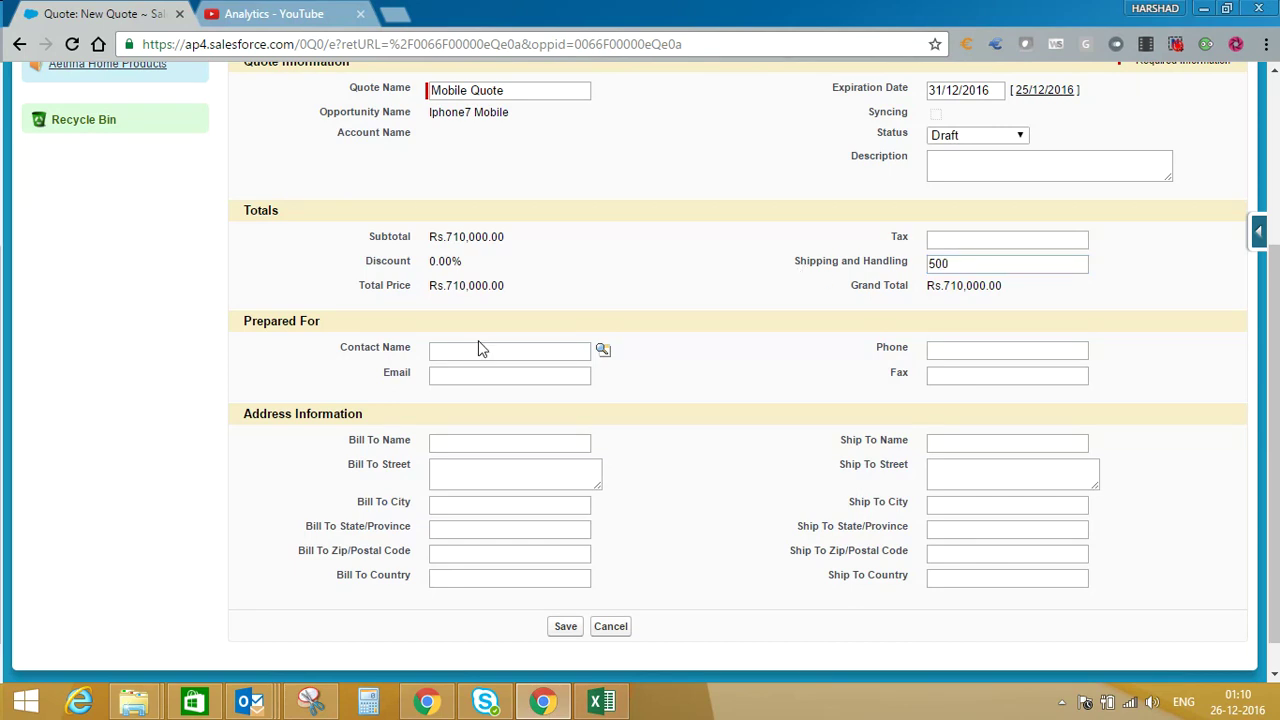
pyautogui.moveTo(445, 286); pyautogui.dragTo(509, 290)
pyautogui.click(508, 291)
pyautogui.click(975, 262)
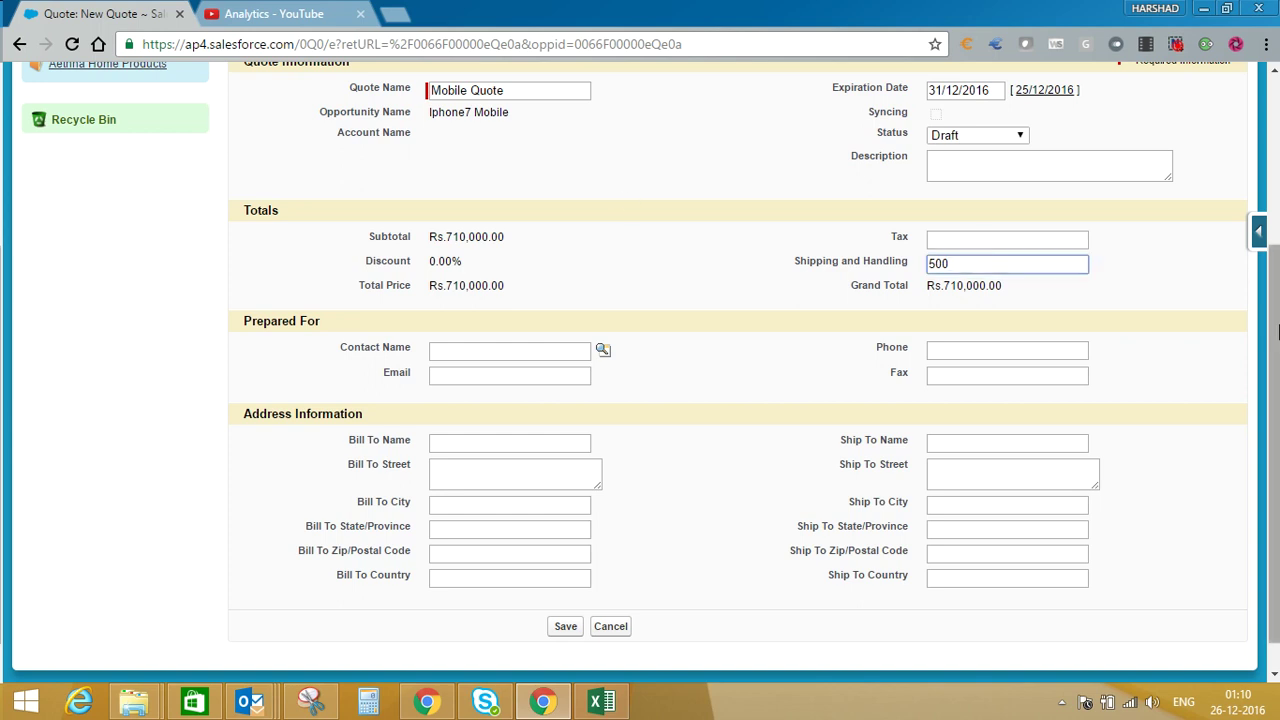
# Fill in the quote's billing address with the city, state, postal code and country
pyautogui.moveTo(1273, 310); pyautogui.dragTo(1274, 337)
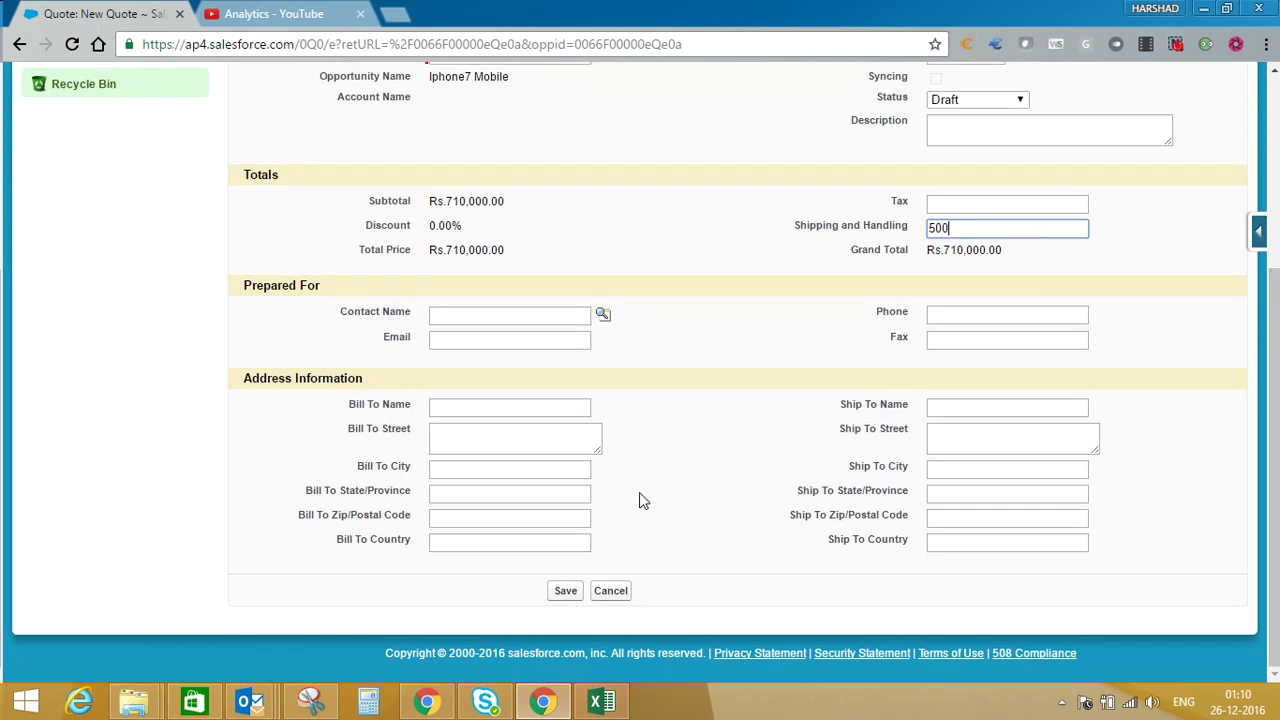
pyautogui.click(519, 468)
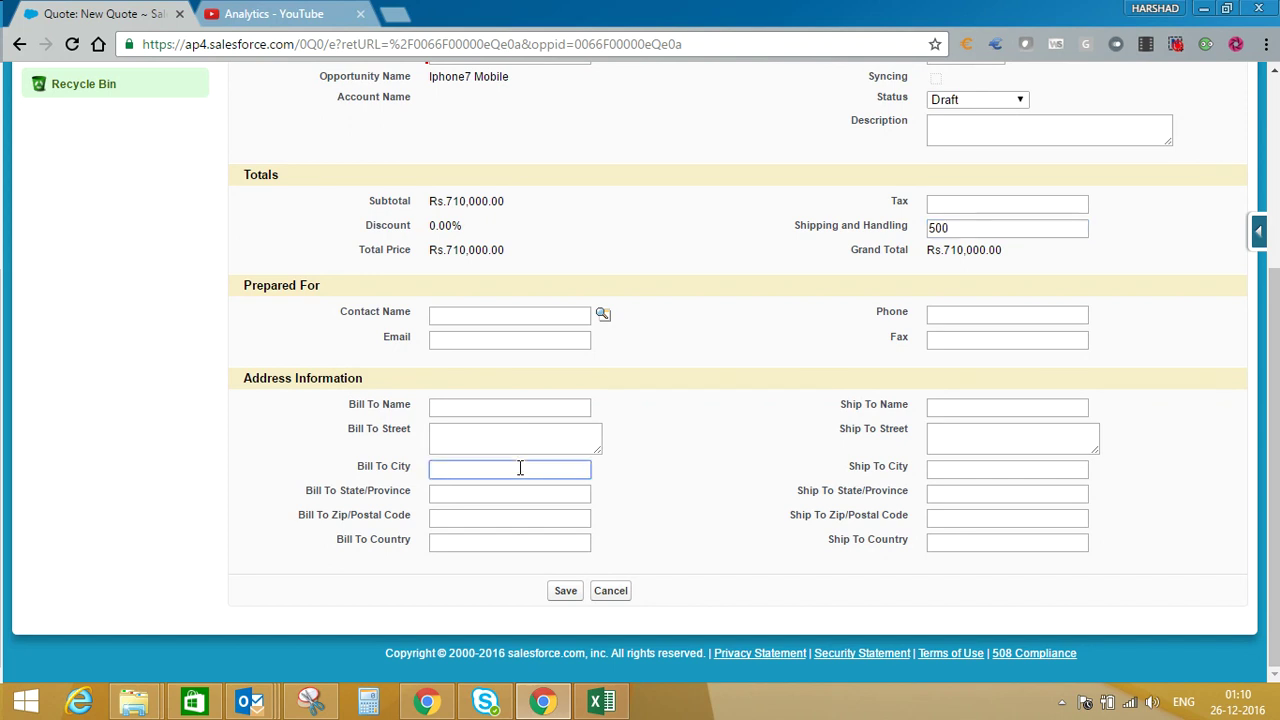
pyautogui.write('Pune')
pyautogui.press('Tab')
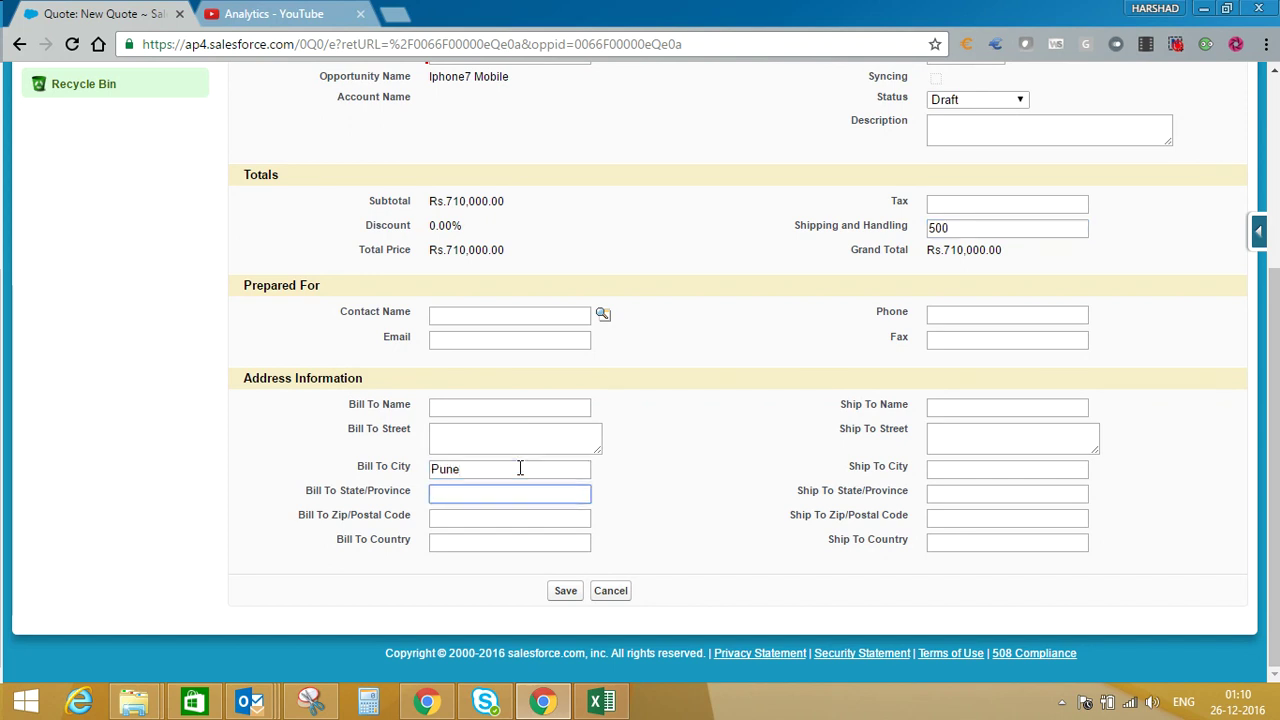
pyautogui.write('Maharashtra')
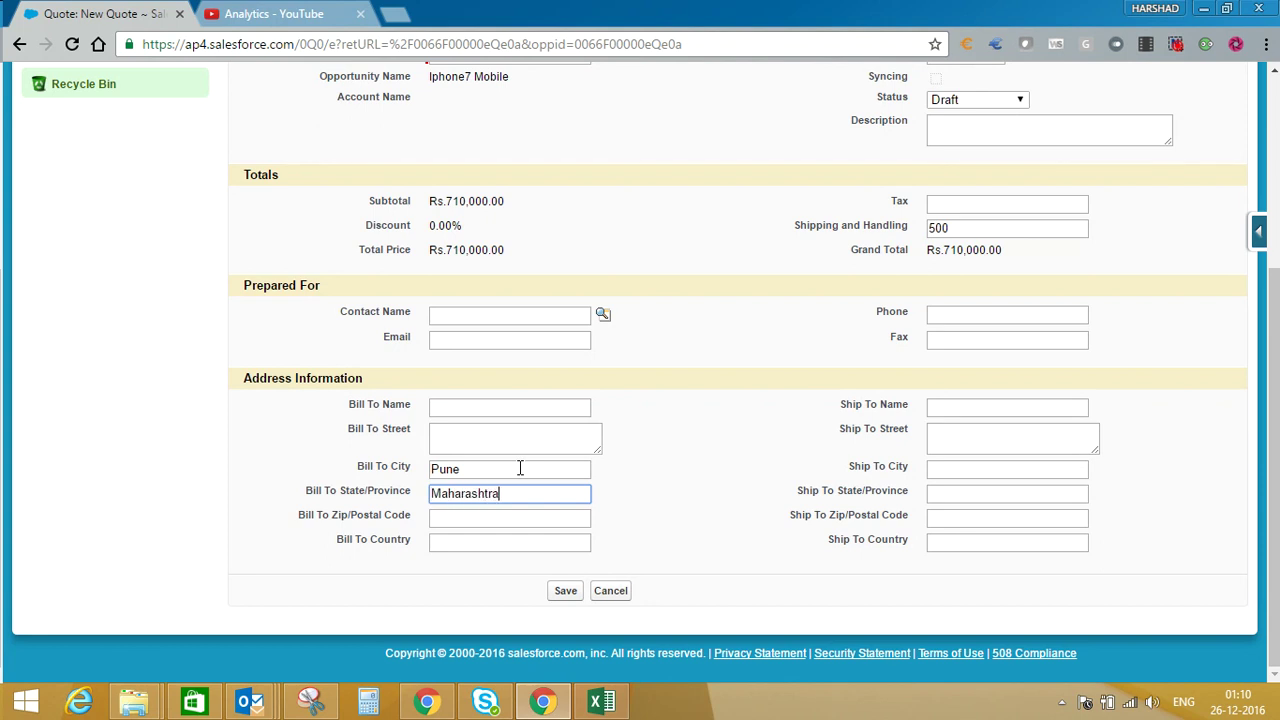
pyautogui.press('Tab')
pyautogui.write('41001')
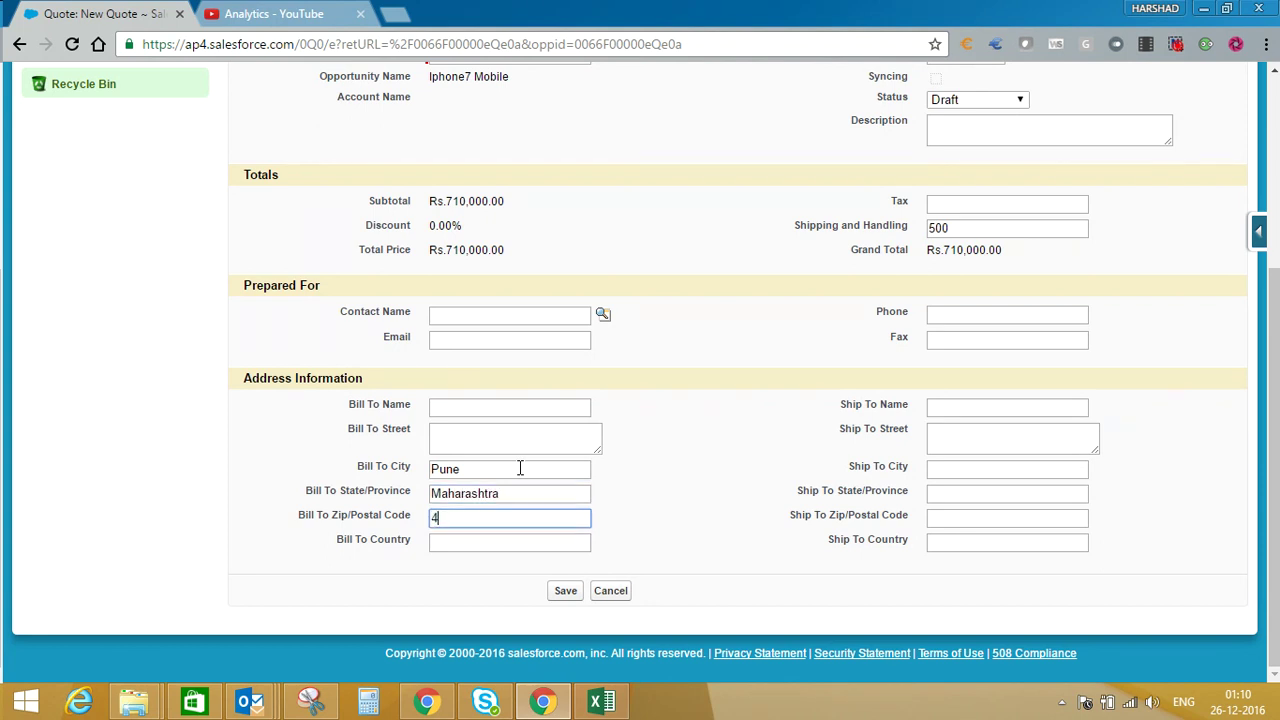
pyautogui.press('BackSpace')
pyautogui.press('BackSpace')
pyautogui.press('BackSpace')
pyautogui.write('1001')
pyautogui.press('Tab')
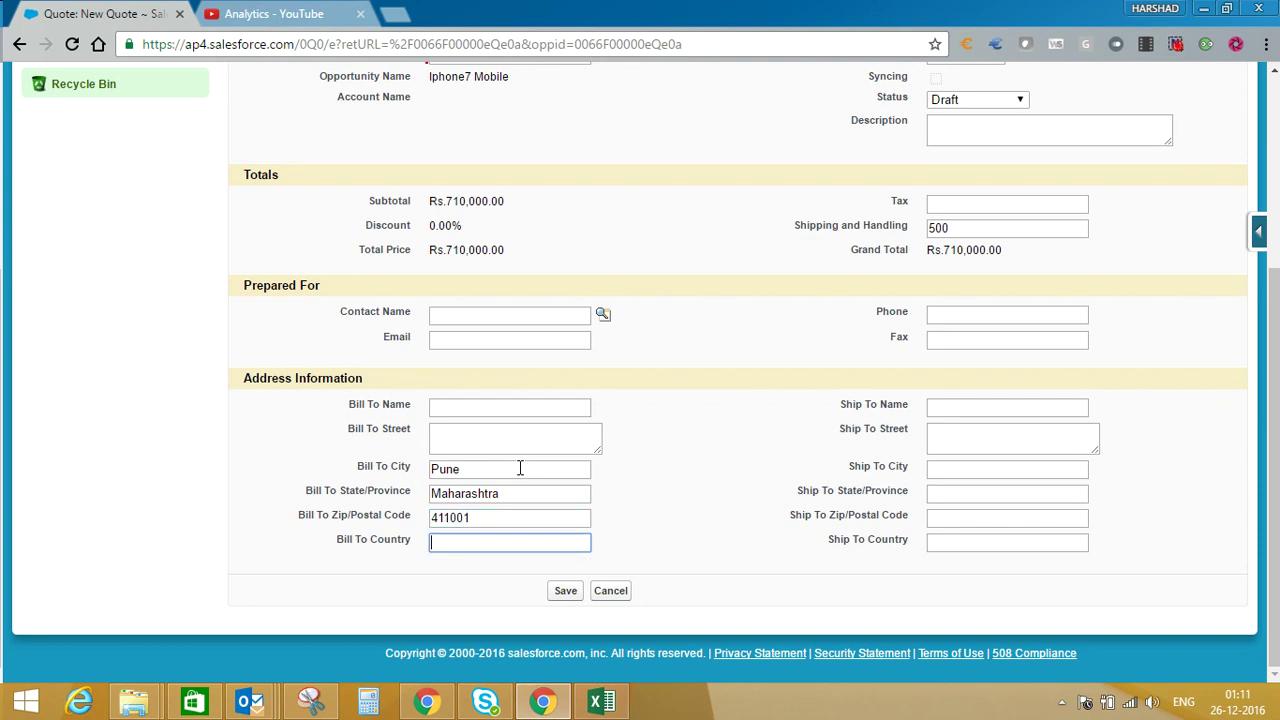
pyautogui.write('India')
# Enter the billing recipient's name and save the new quote
pyautogui.click(524, 408)
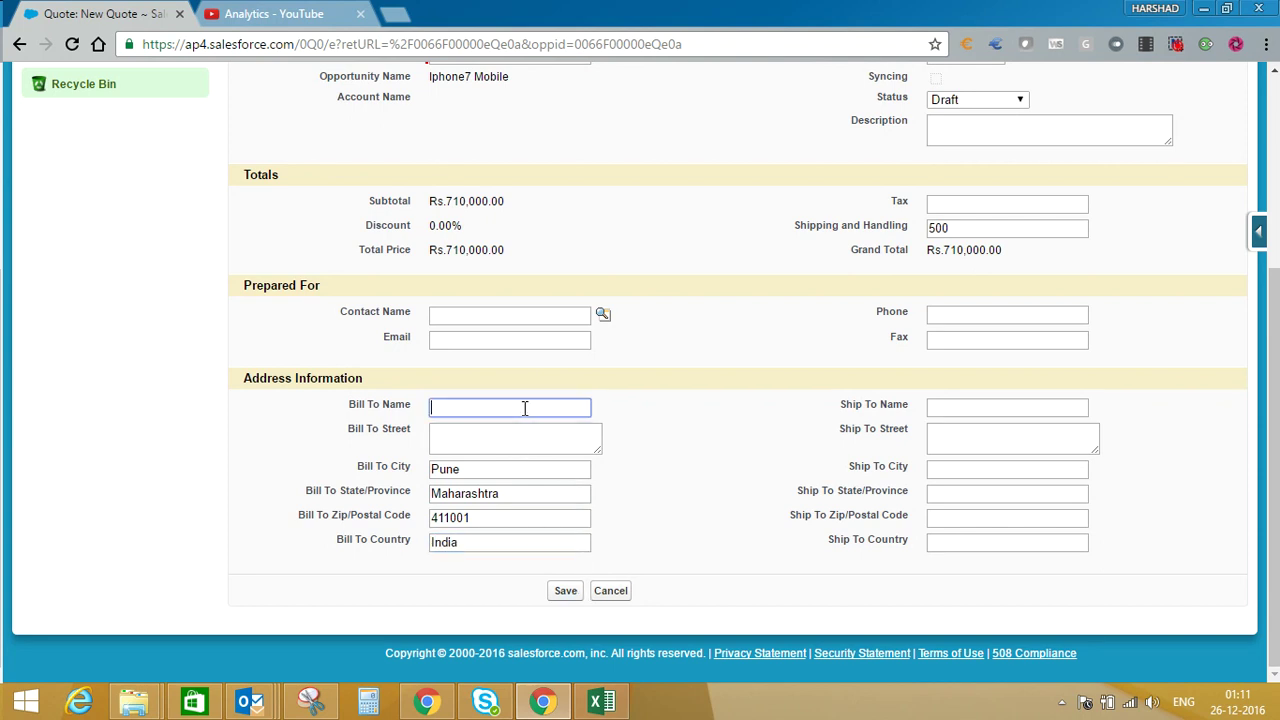
pyautogui.write('Mr X')
pyautogui.click(565, 591)
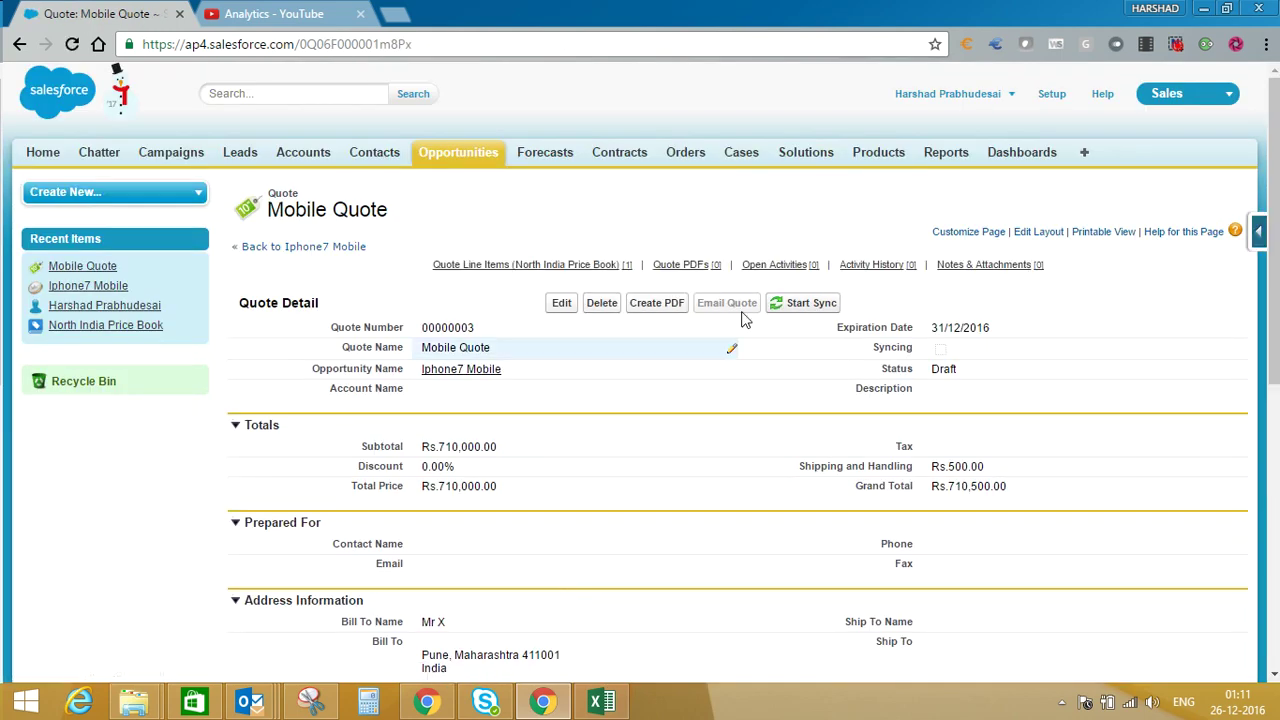
# Generate a PDF preview of the saved quote and review its address details, line items and totals
pyautogui.moveTo(1277, 250); pyautogui.dragTo(1277, 323)
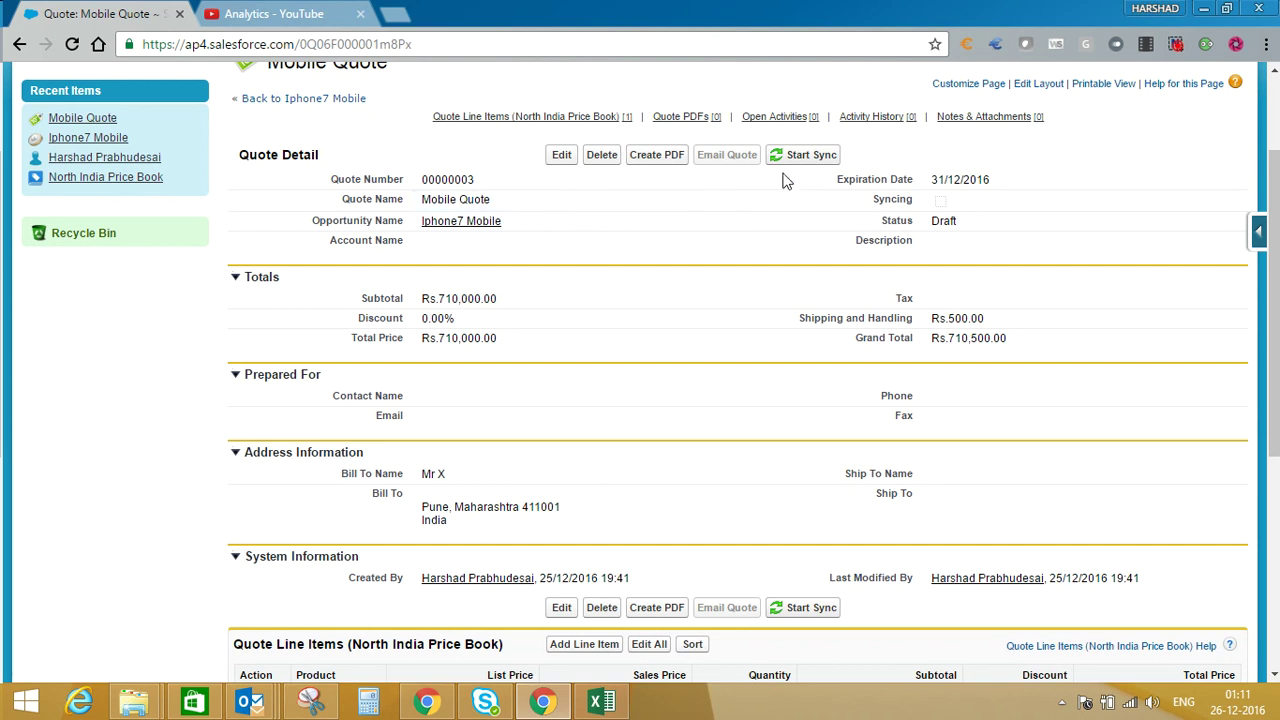
pyautogui.moveTo(680, 117)
pyautogui.click(651, 160)
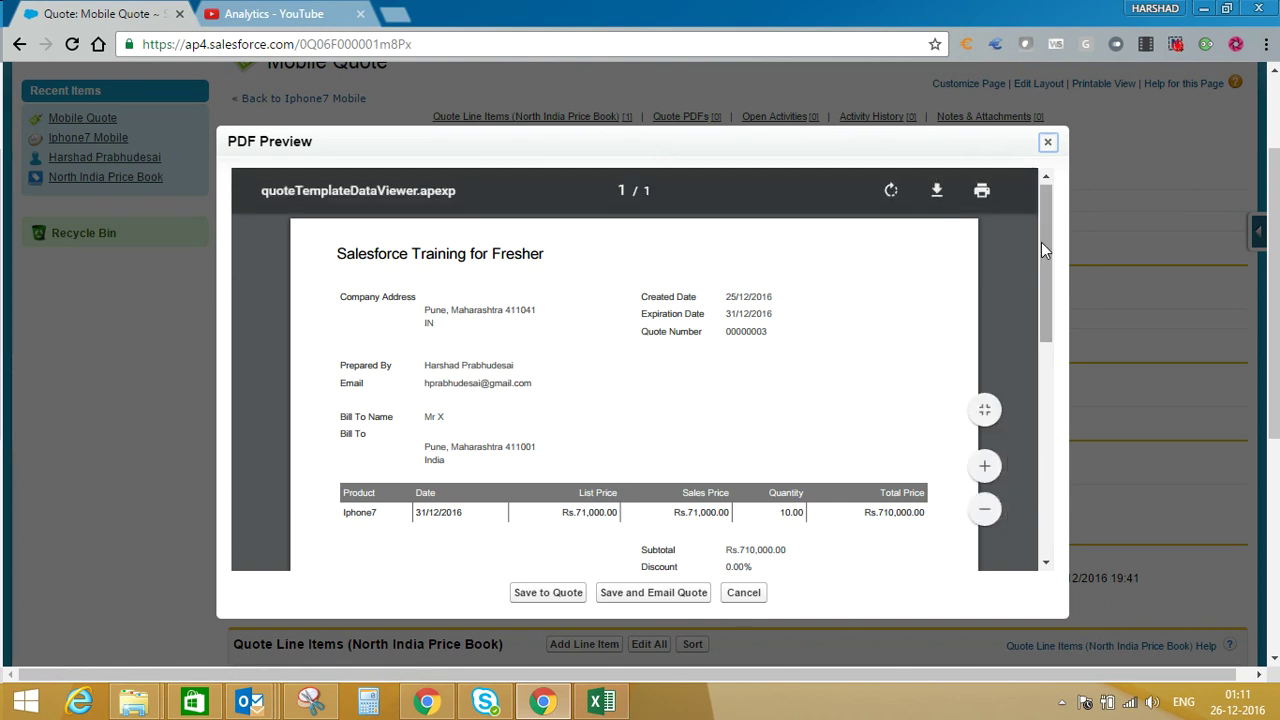
pyautogui.moveTo(1041, 242)
pyautogui.mouseDown()
pyautogui.moveTo(1046, 386)
pyautogui.moveTo(1040, 229)
pyautogui.mouseUp()
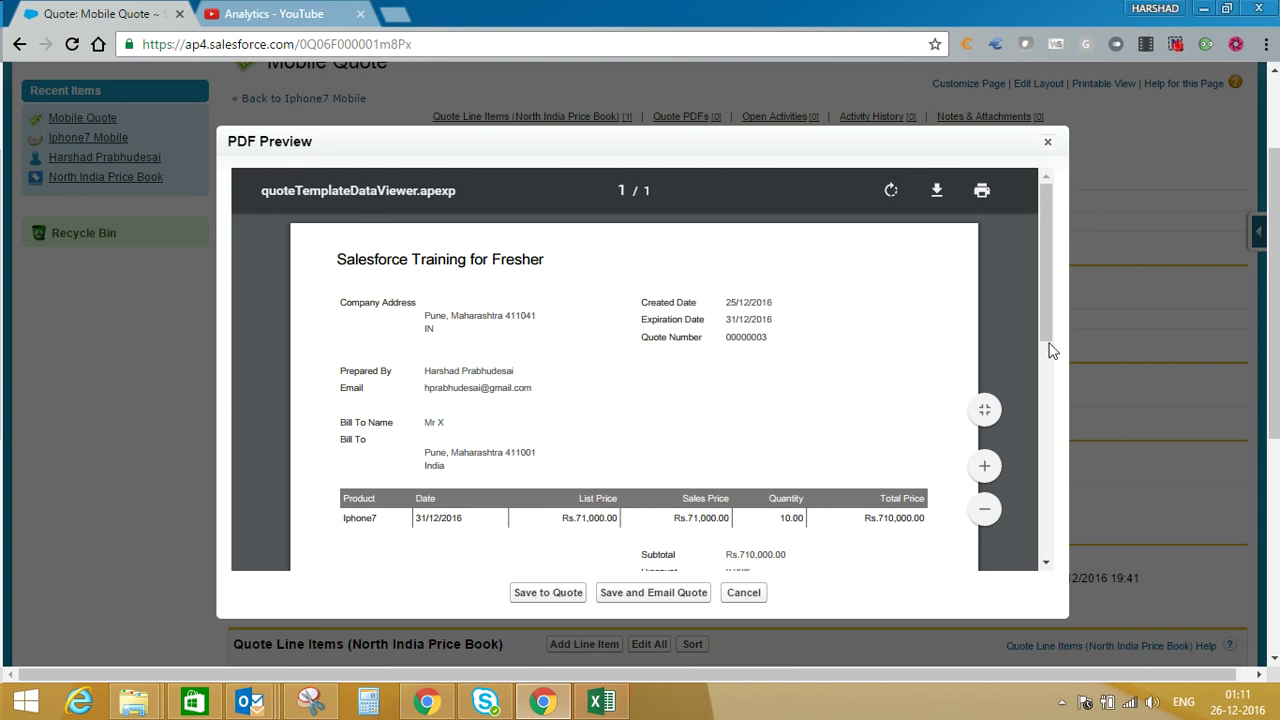
pyautogui.moveTo(1044, 320); pyautogui.dragTo(1050, 390)
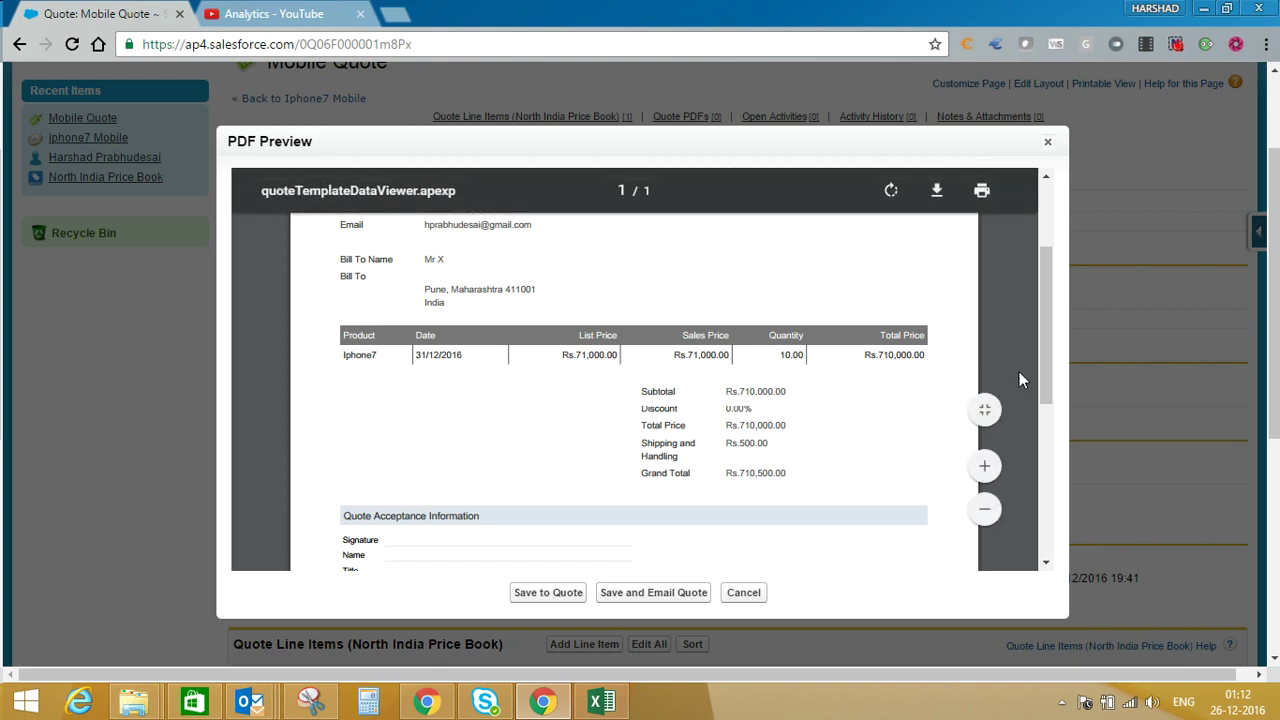
# Check the quote acceptance section of the PDF preview, and save the PDF to the quote while starting an email with it
pyautogui.moveTo(1040, 371); pyautogui.dragTo(1044, 447)
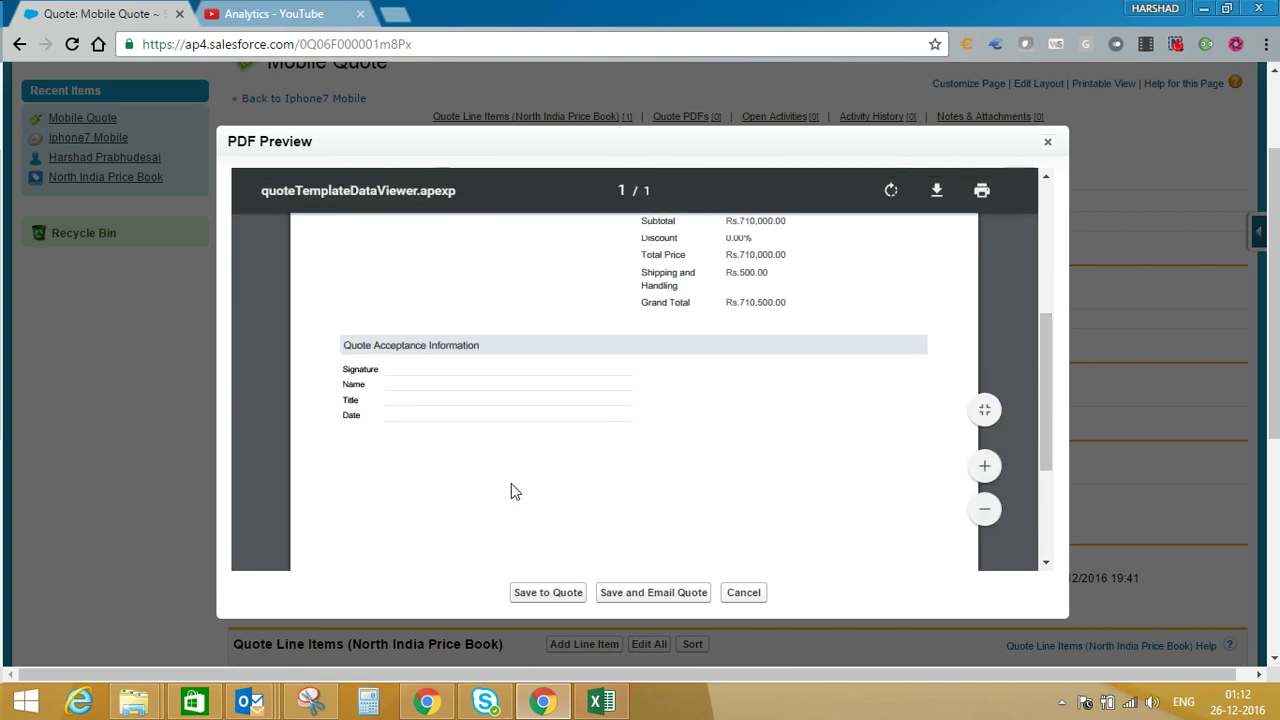
pyautogui.click(632, 593)
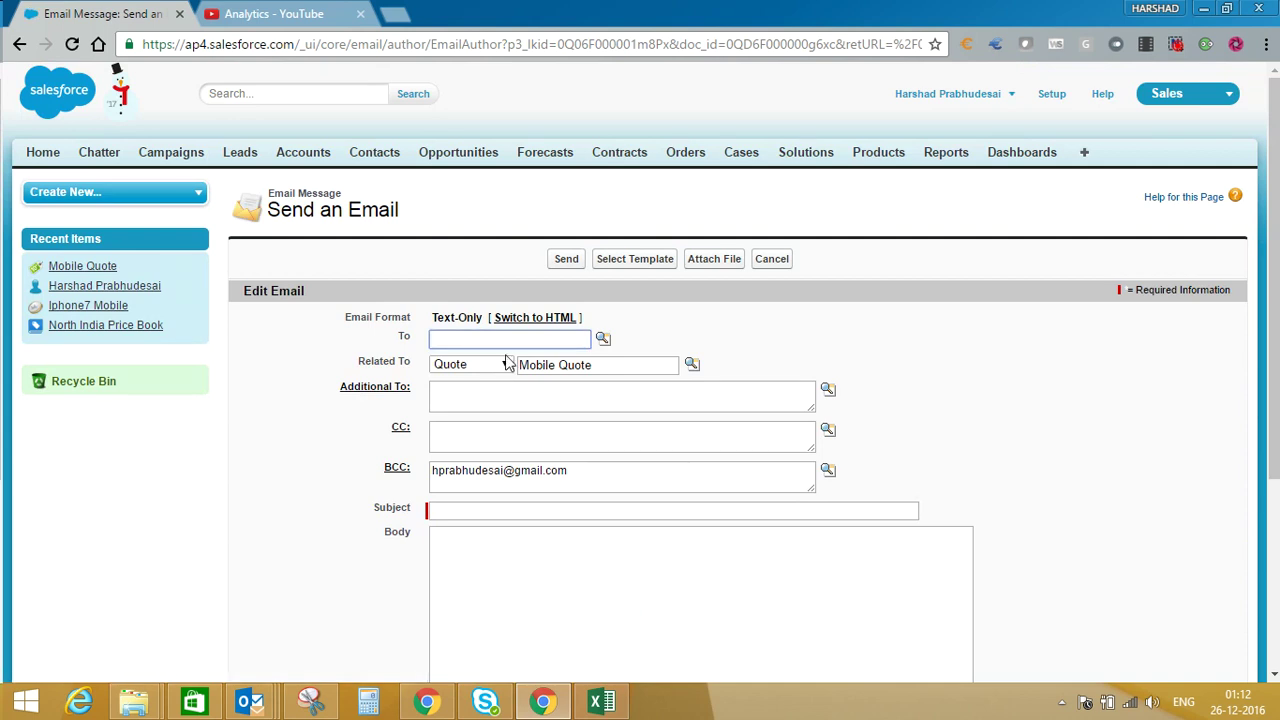
# Examine the quote email's recipient fields, subject, body and PDF attachment, and leave the email without sending it
pyautogui.click(586, 473)
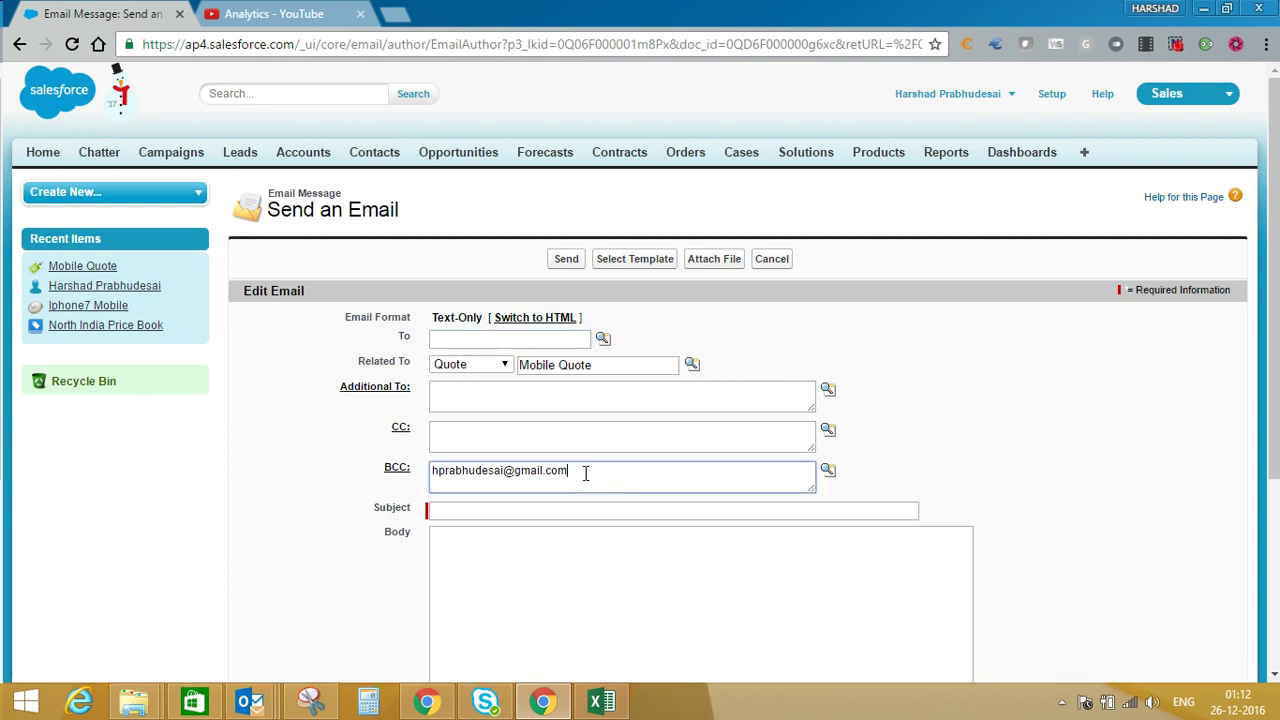
pyautogui.click(563, 430)
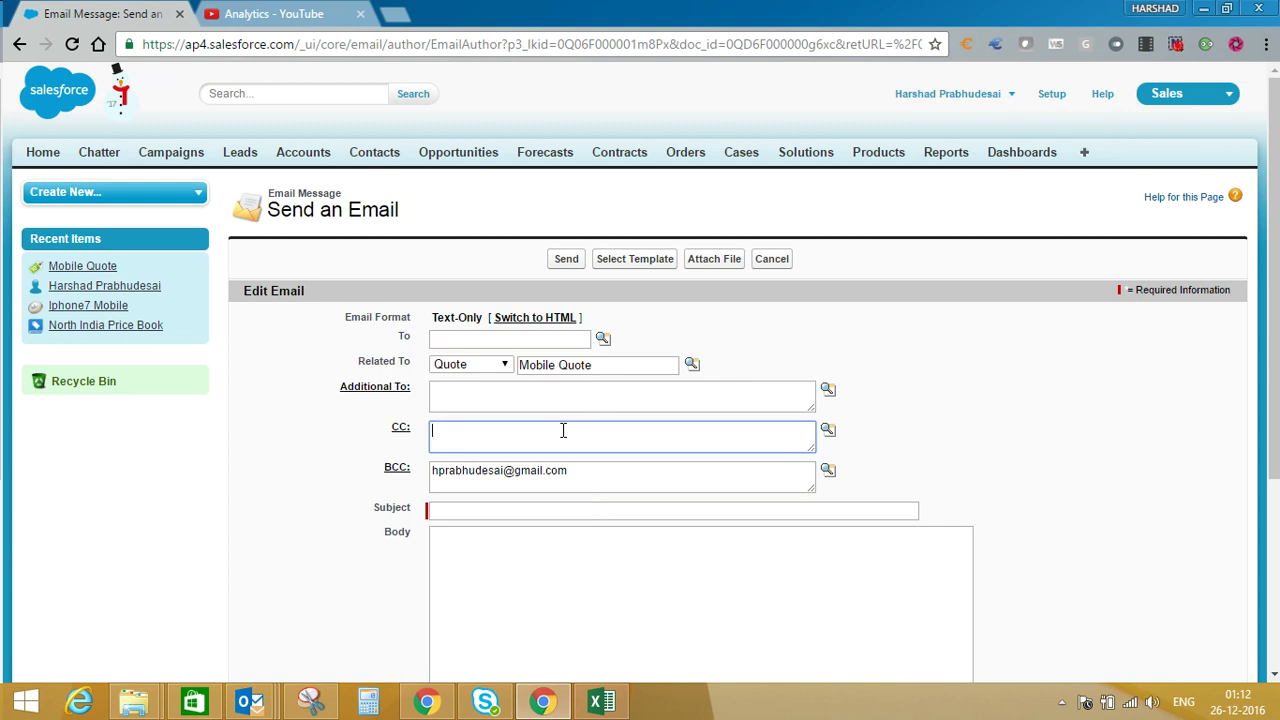
pyautogui.click(541, 397)
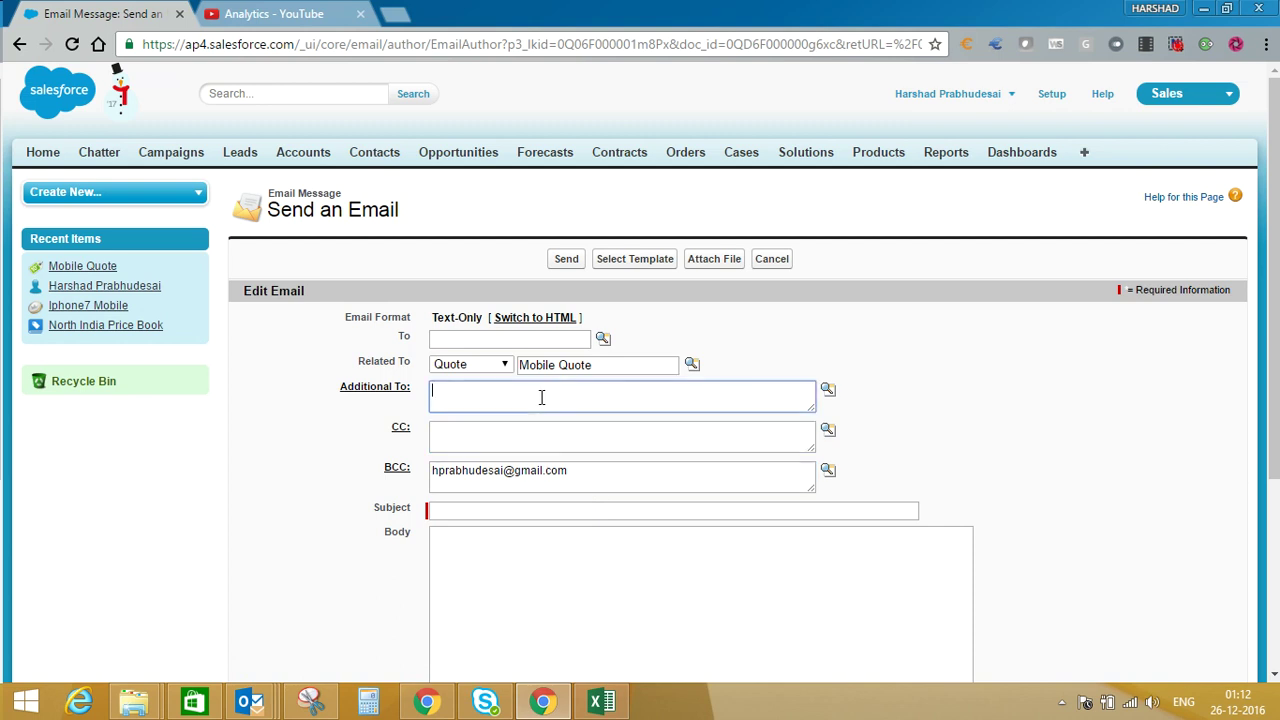
pyautogui.click(572, 510)
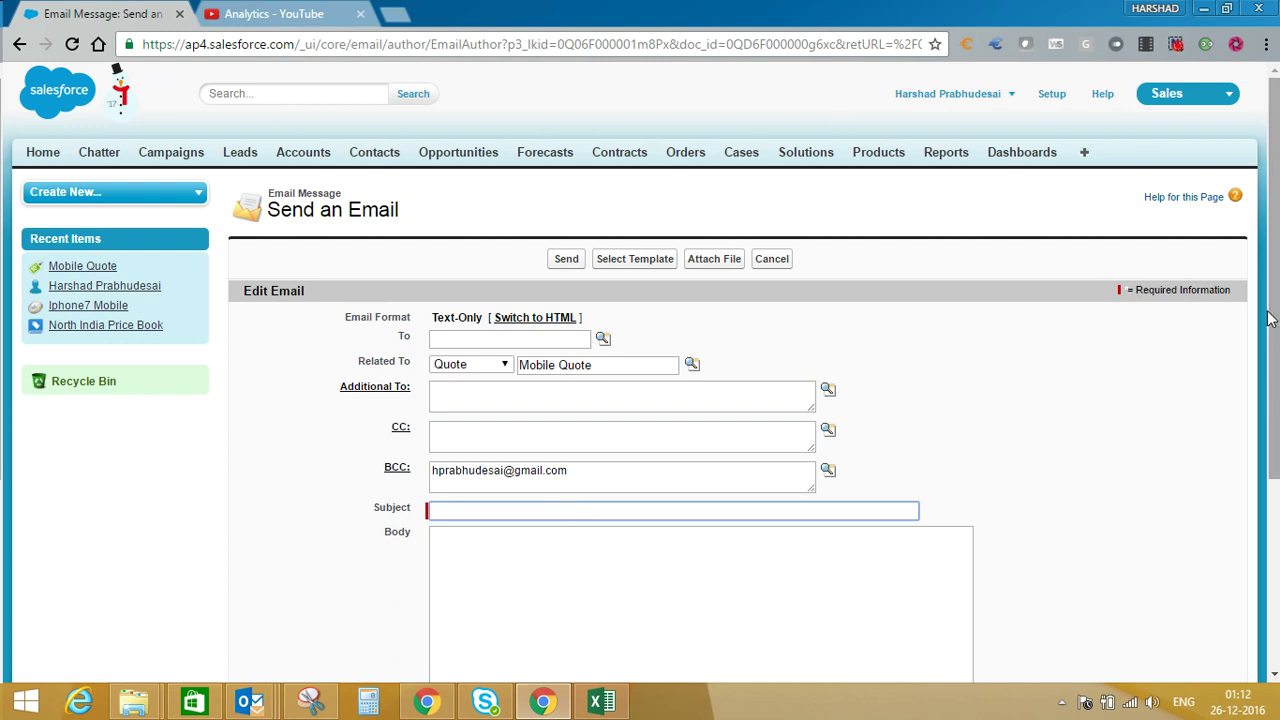
pyautogui.scroll(-3, 1268, 318)
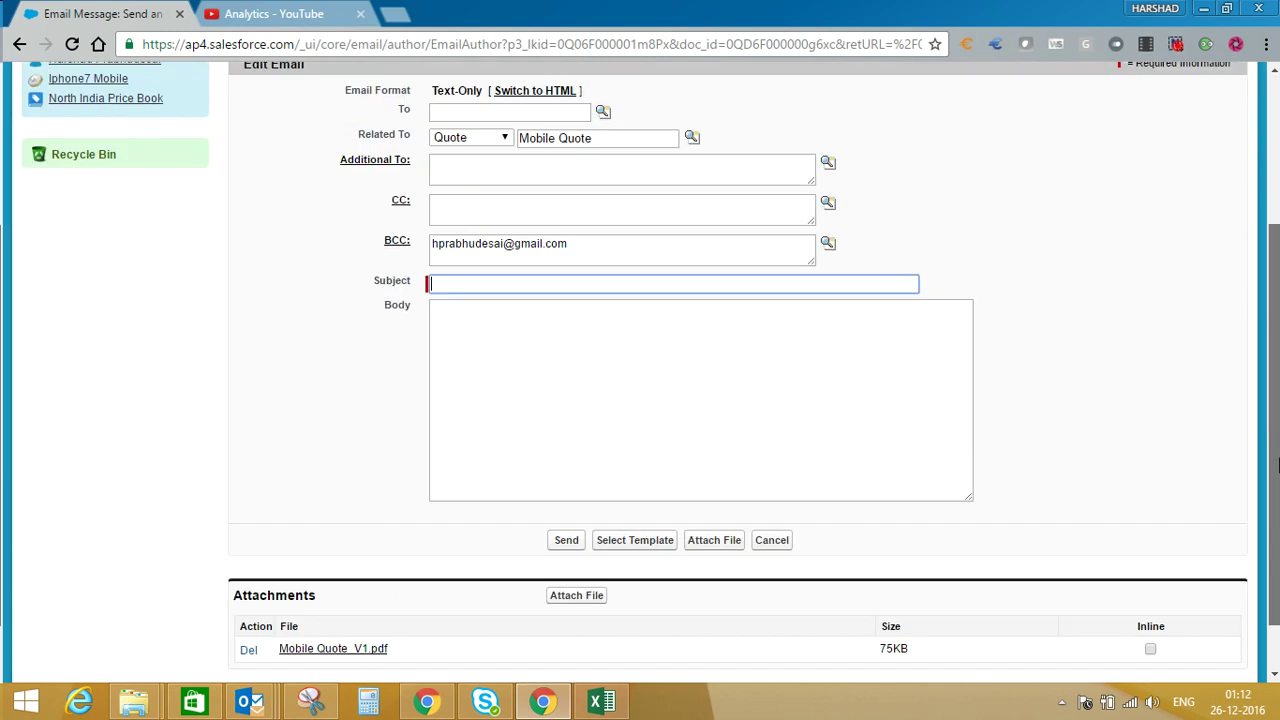
pyautogui.click(801, 370)
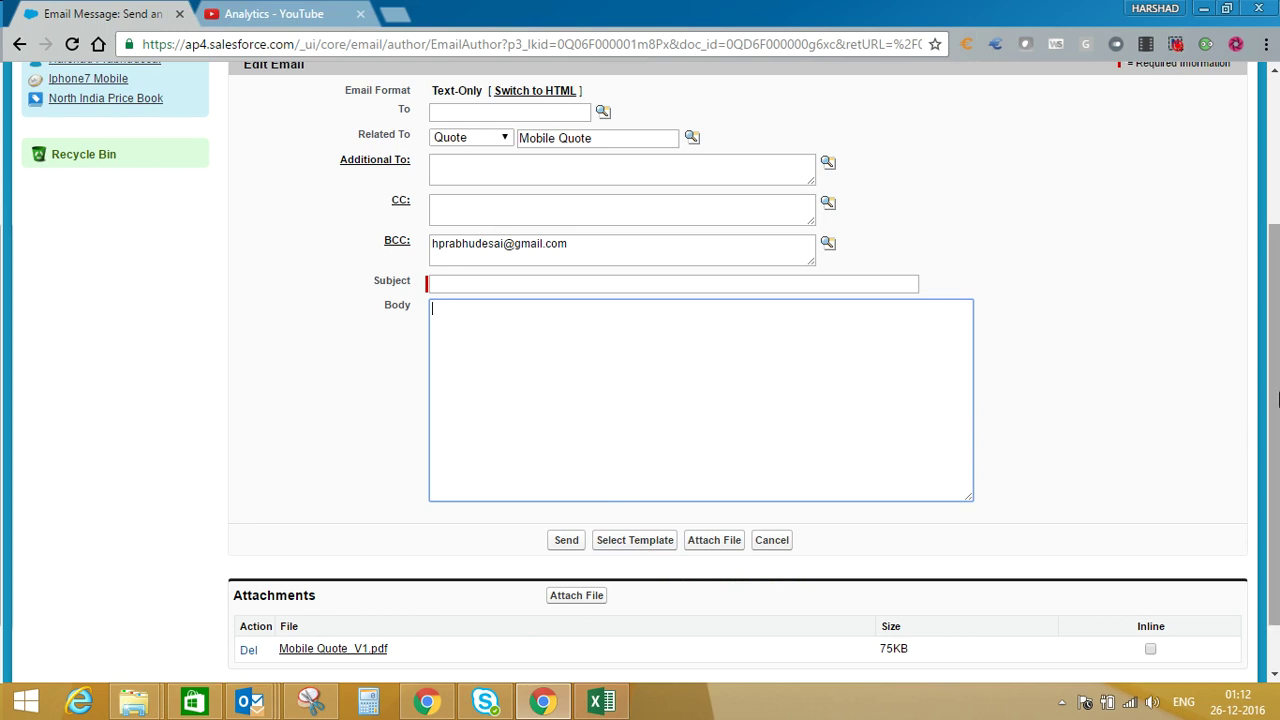
pyautogui.moveTo(1276, 397); pyautogui.dragTo(1277, 263)
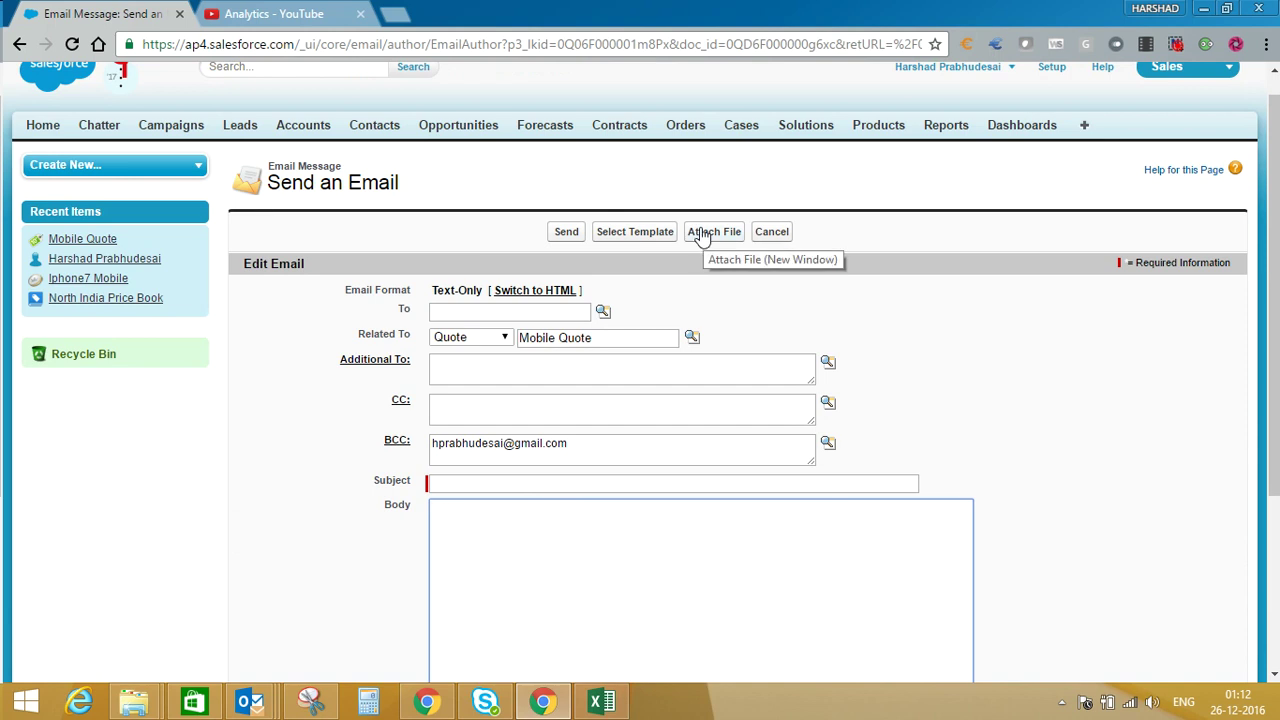
pyautogui.click(779, 236)
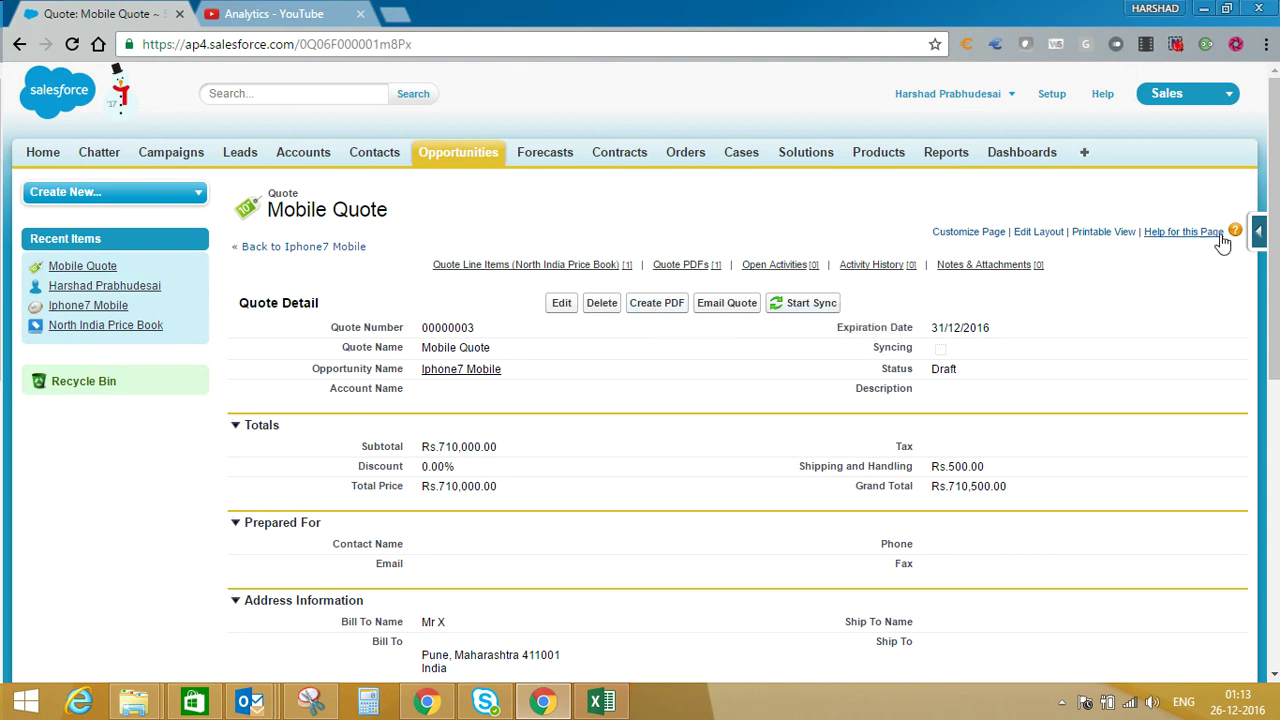
# Search Setup for QUOTE and open the quote templates list under the Quotes customization settings
pyautogui.click(1049, 98)
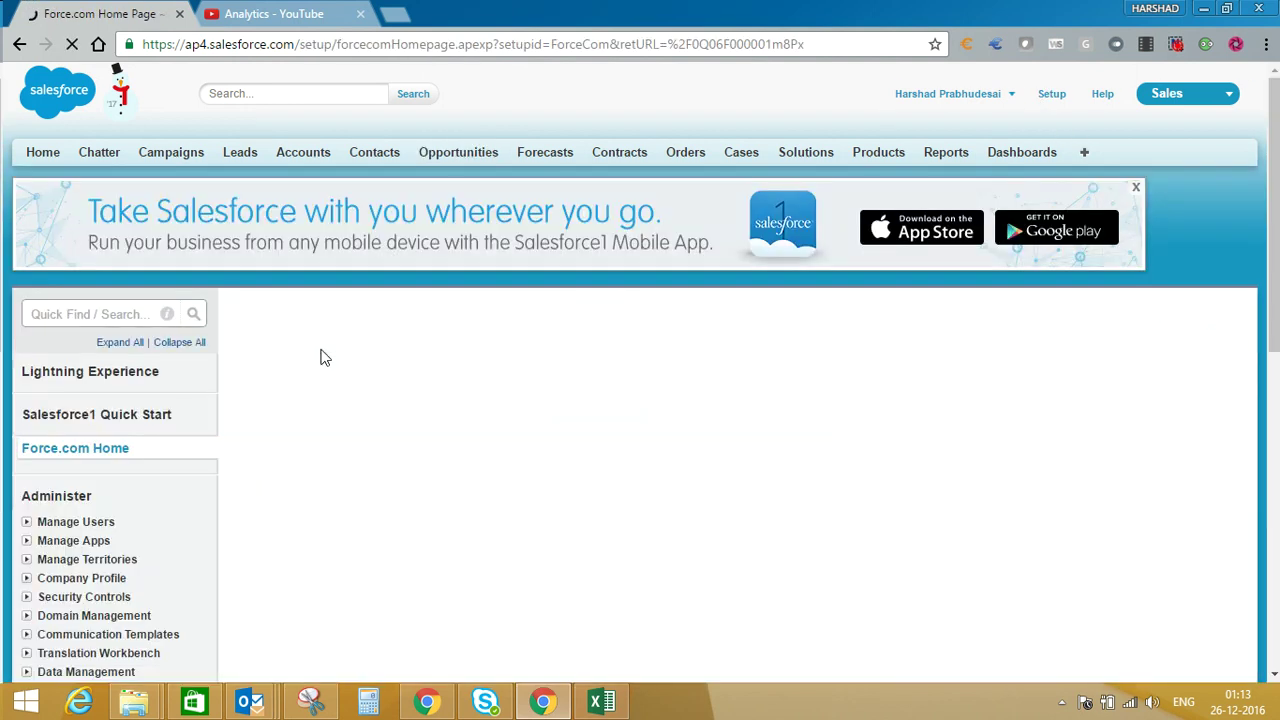
pyautogui.click(129, 315)
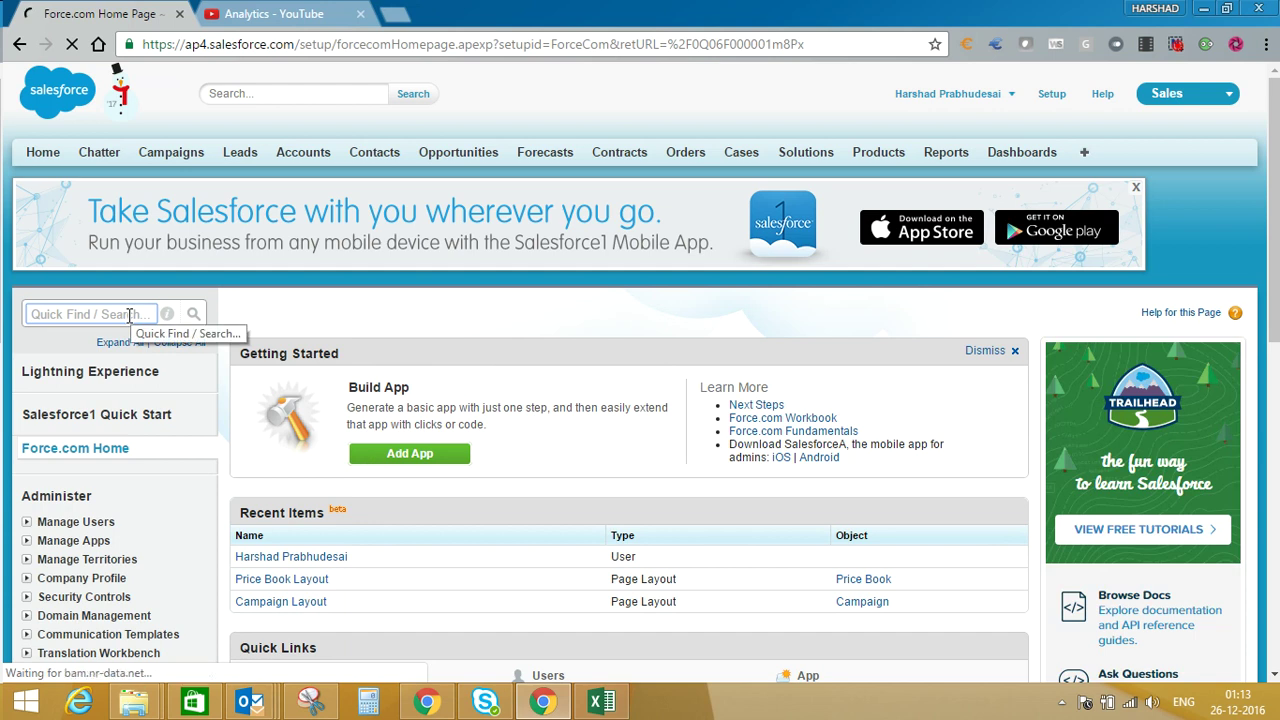
pyautogui.write('QUOTE')
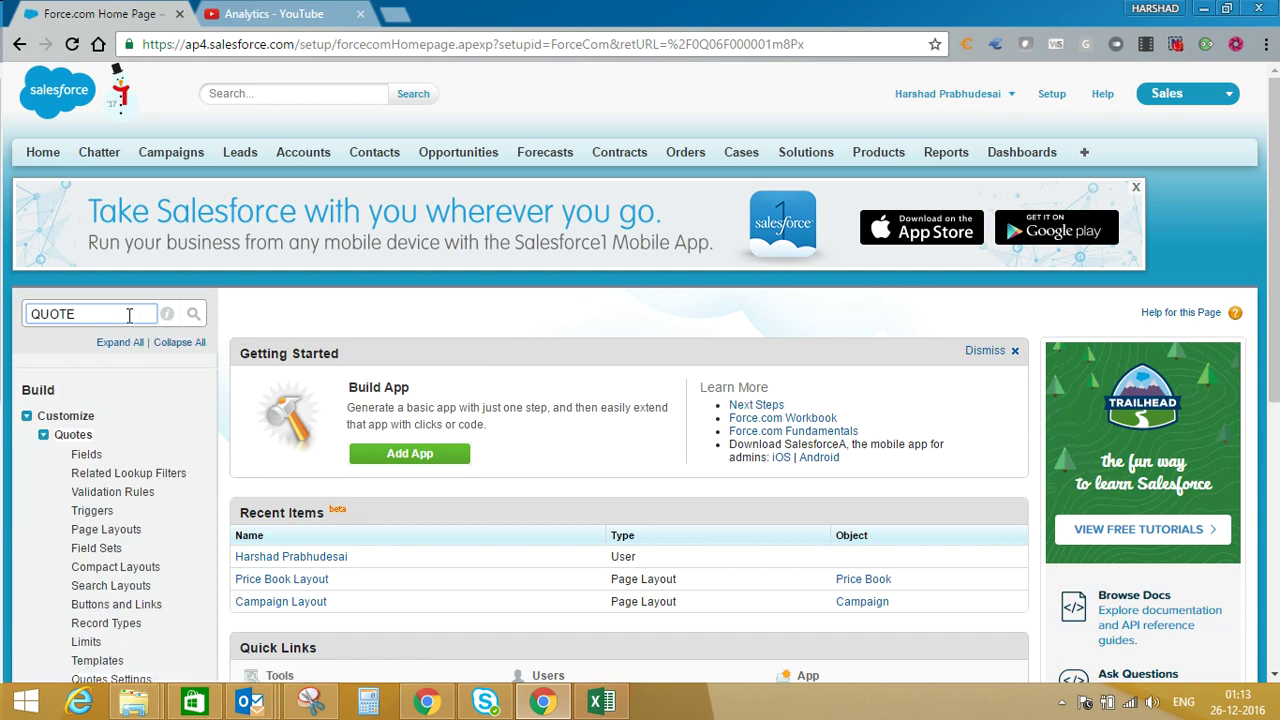
pyautogui.click(100, 662)
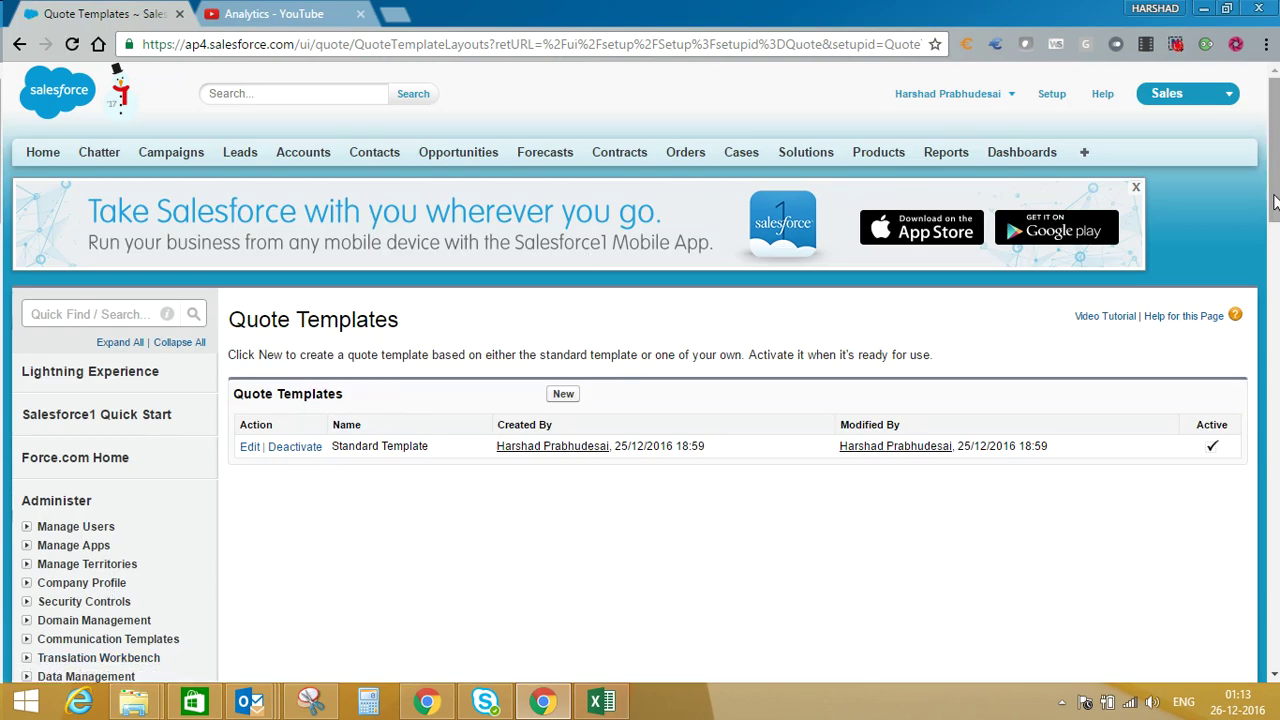
pyautogui.moveTo(1275, 200); pyautogui.dragTo(1276, 405)
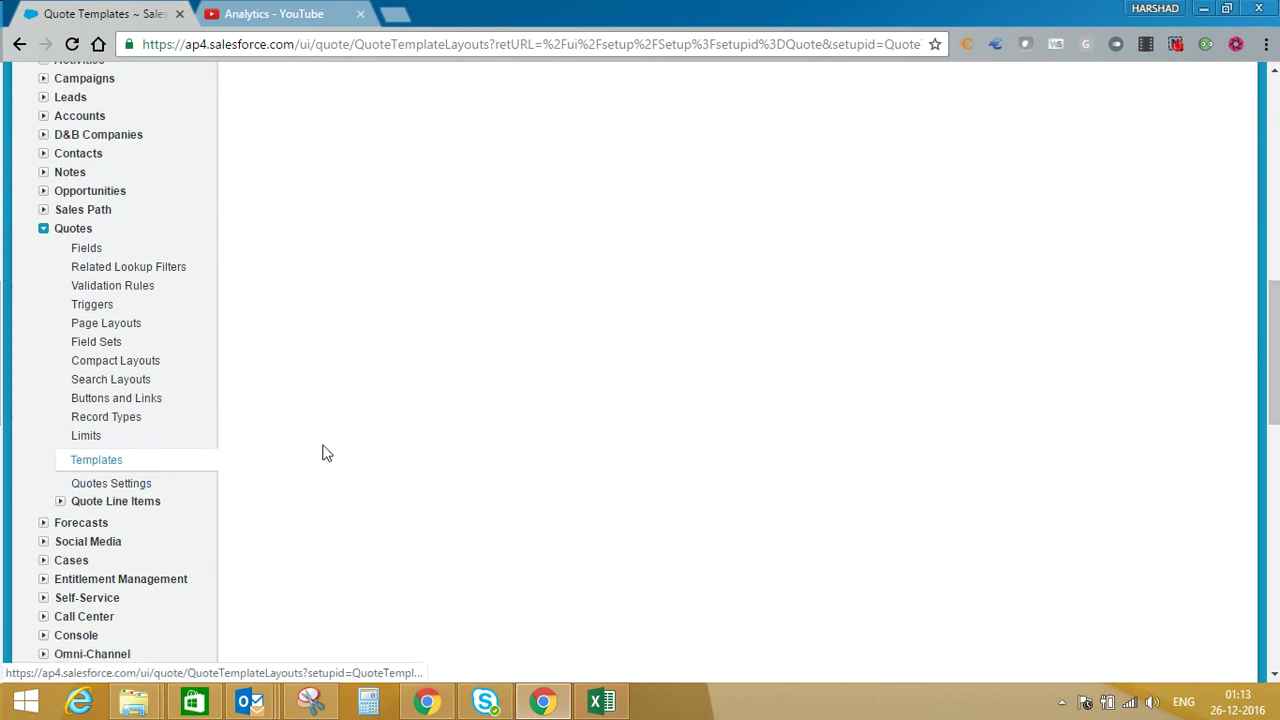
pyautogui.scroll(10, 1276, 232)
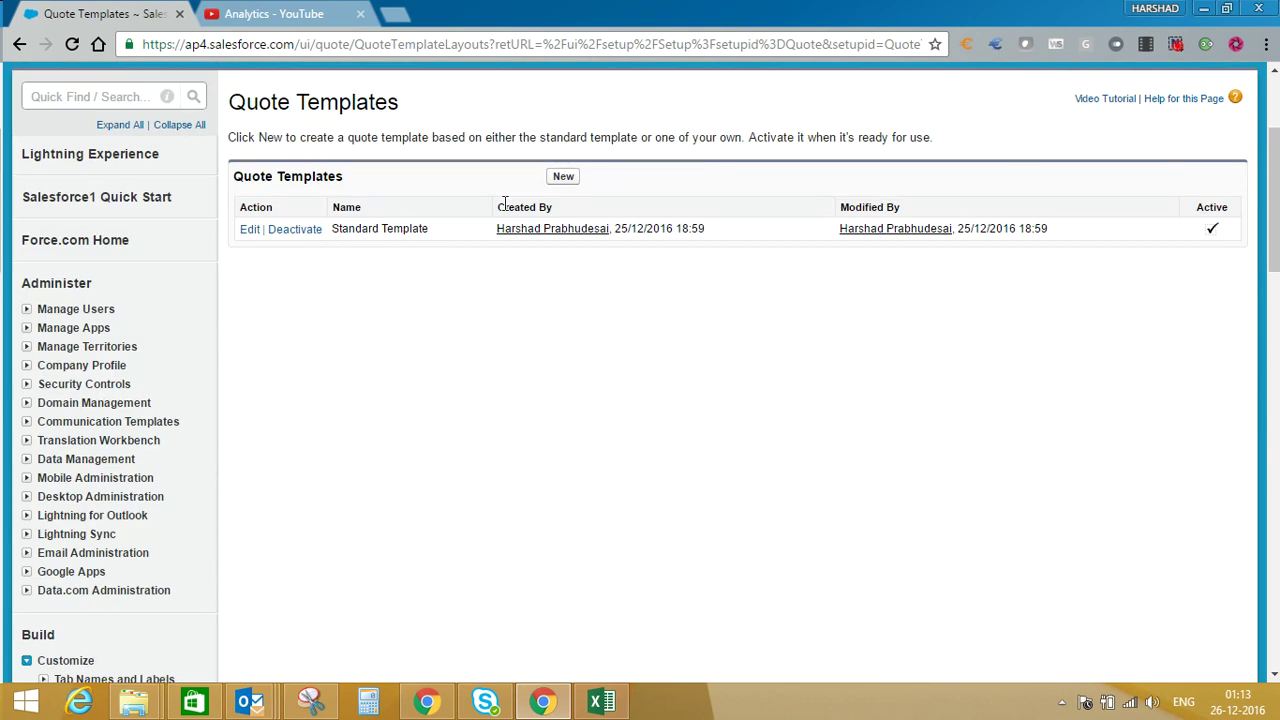
# Create a new quote template named Mobile Template based on the Standard Template
pyautogui.click(563, 176)
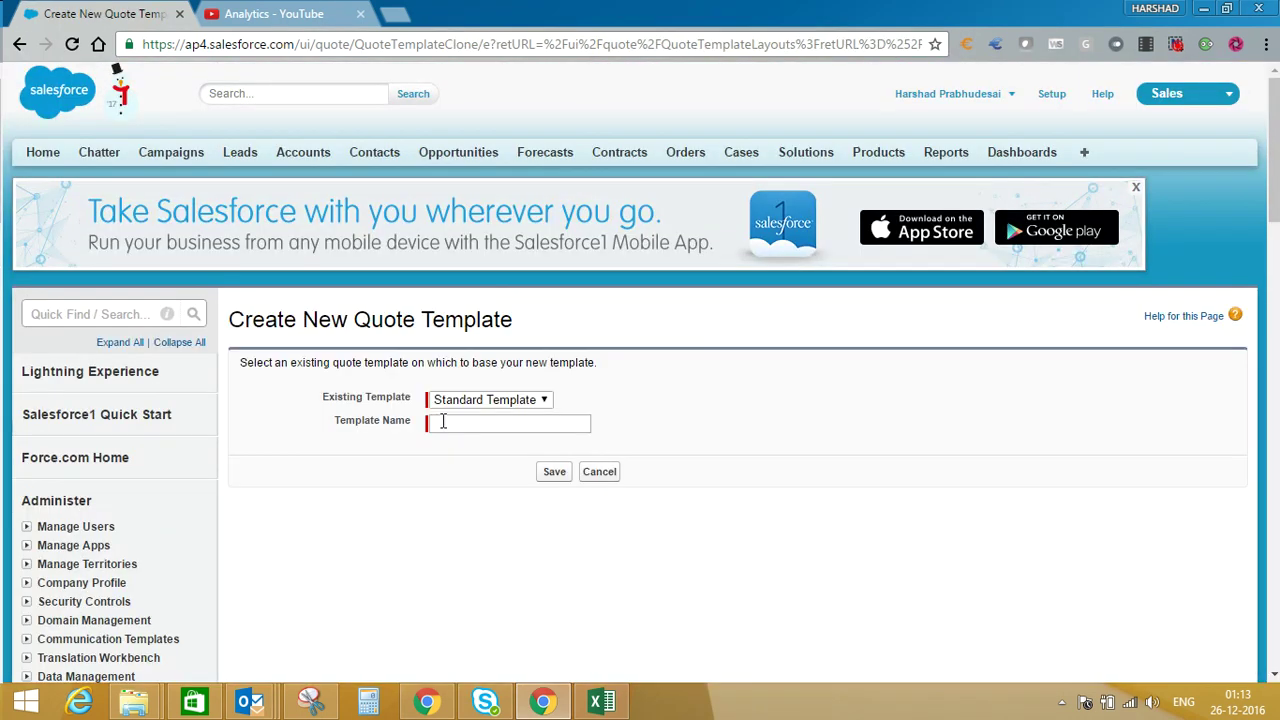
pyautogui.click(443, 421)
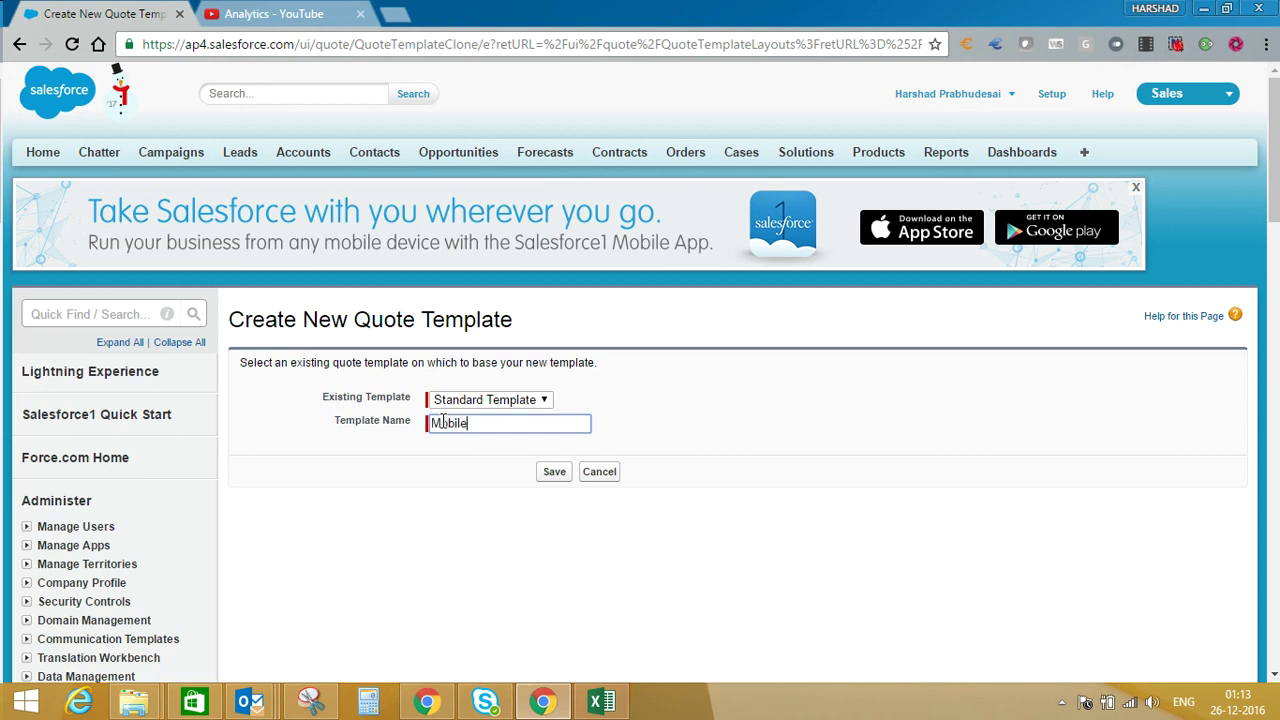
pyautogui.write('Mobile Template')
pyautogui.click(565, 492)
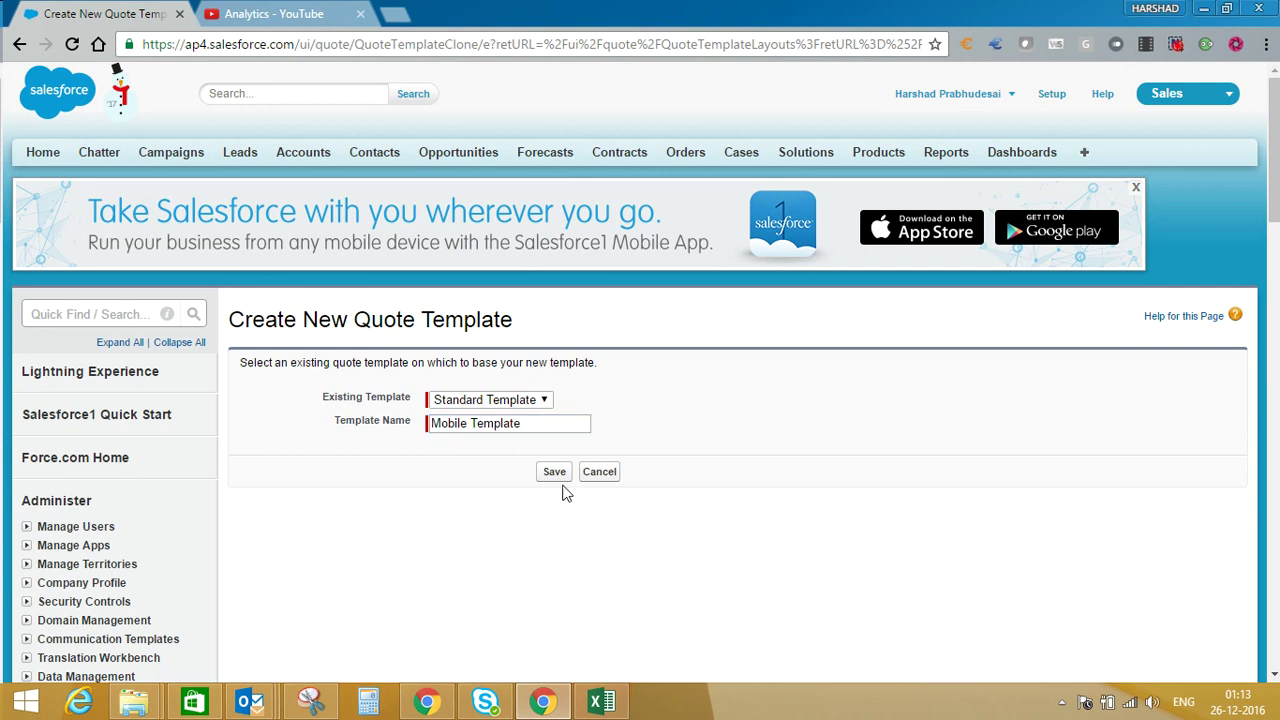
pyautogui.click(554, 477)
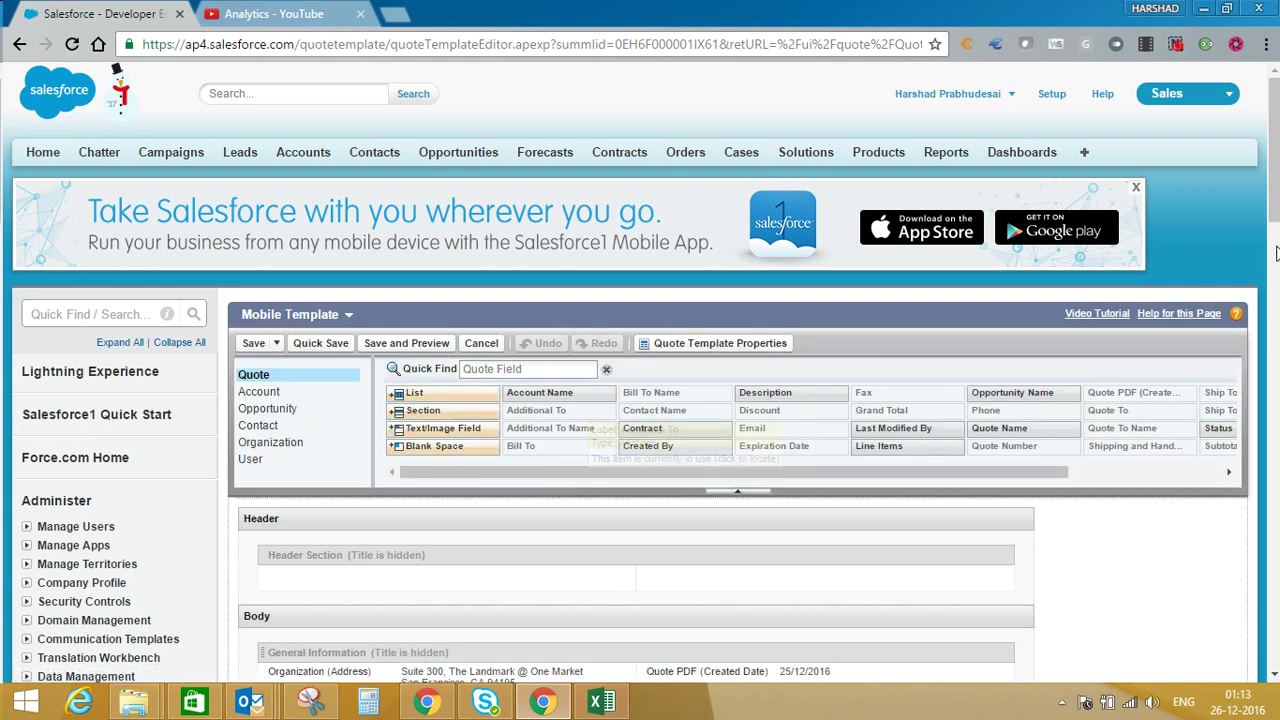
# Look over the template layout and the Account and Opportunity fields, and add a Text/Image Field to the Header Section
pyautogui.moveTo(1275, 200); pyautogui.dragTo(1276, 258)
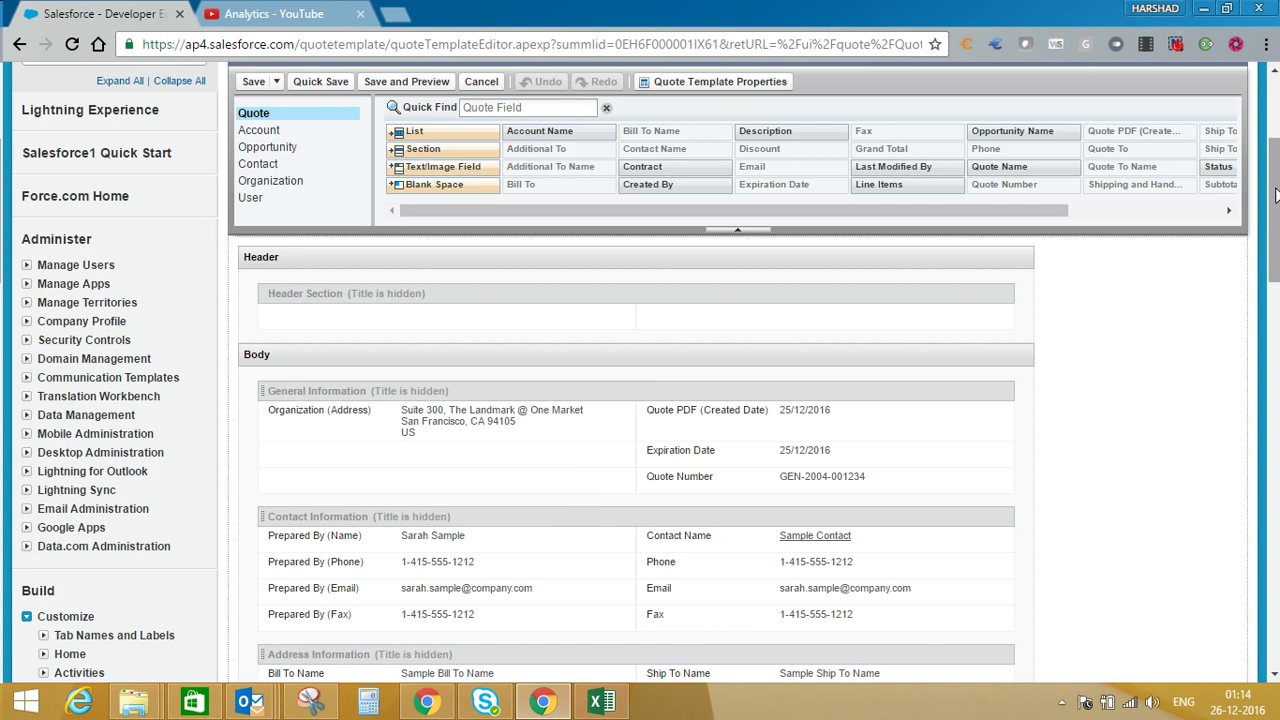
pyautogui.moveTo(1275, 195)
pyautogui.mouseDown()
pyautogui.moveTo(1275, 330)
pyautogui.moveTo(1275, 190)
pyautogui.mouseUp()
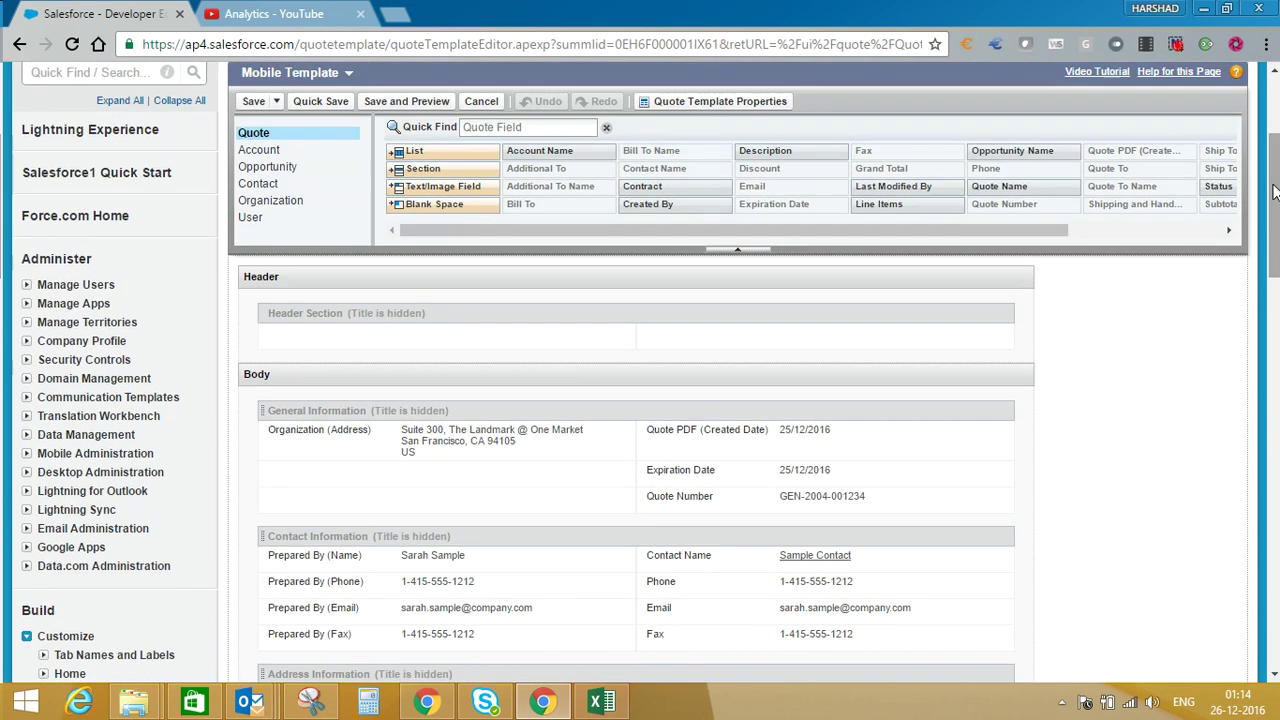
pyautogui.click(272, 150)
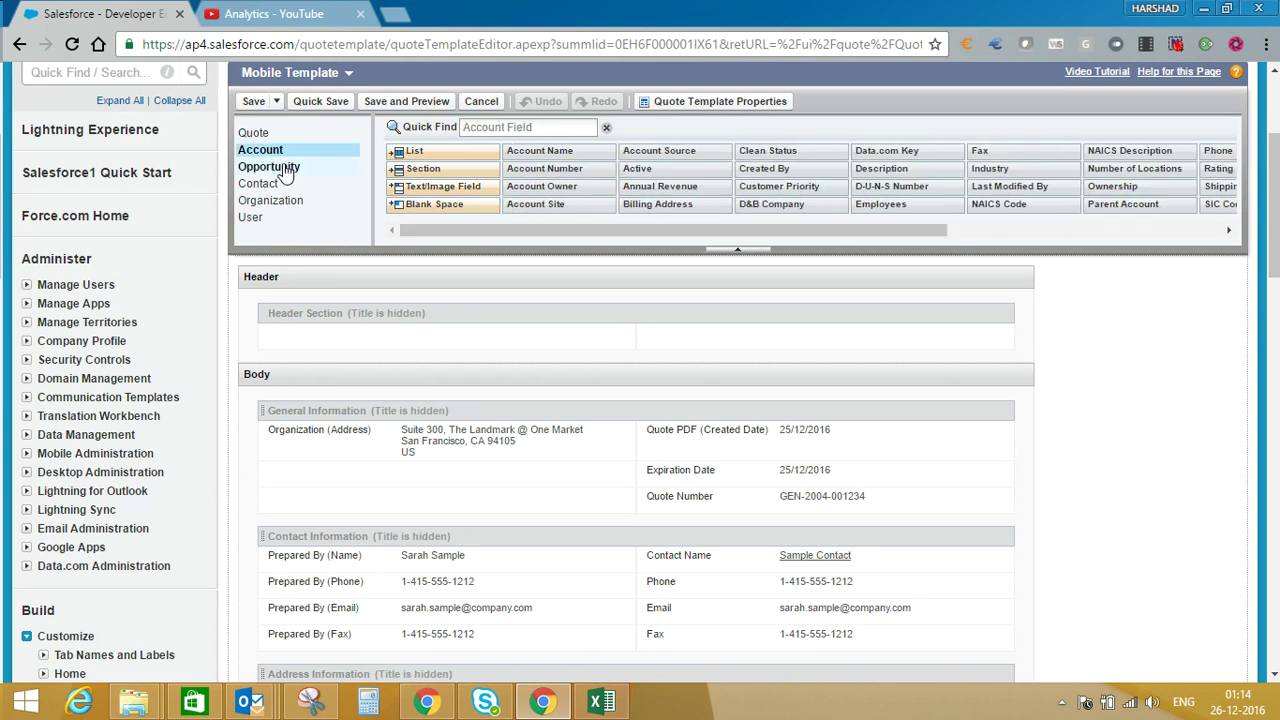
pyautogui.click(285, 168)
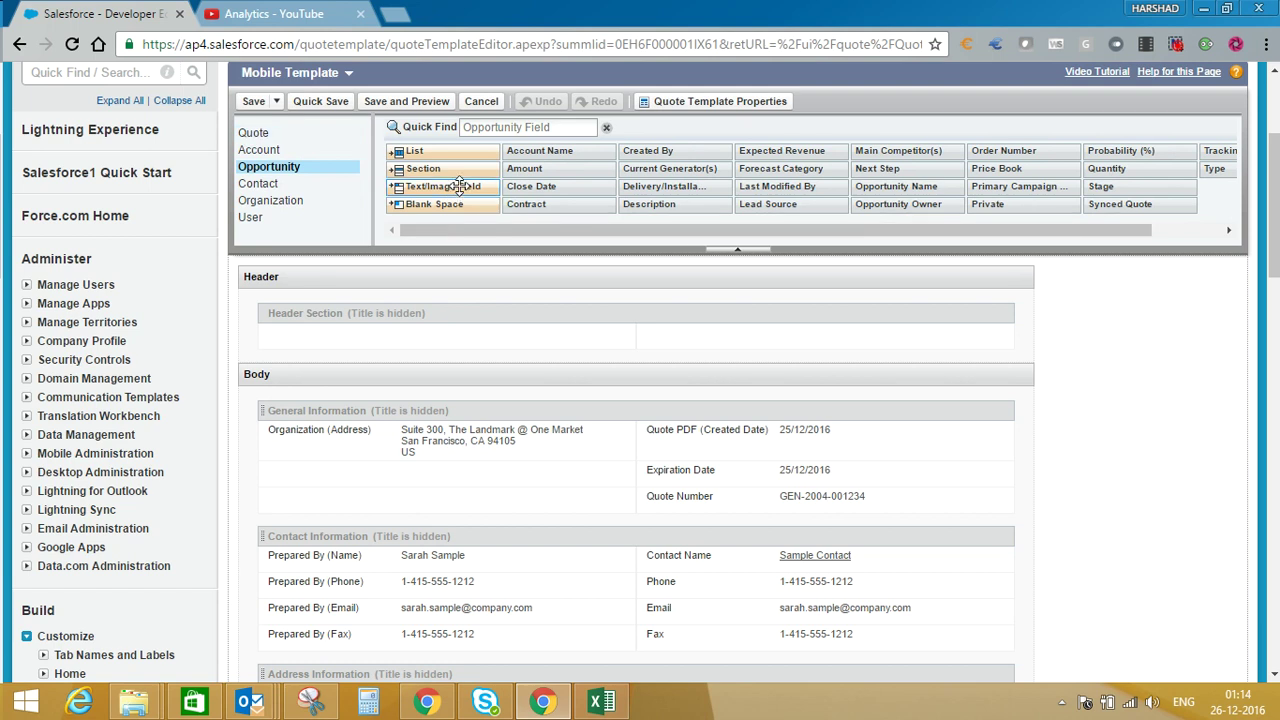
pyautogui.moveTo(459, 186); pyautogui.dragTo(425, 334)
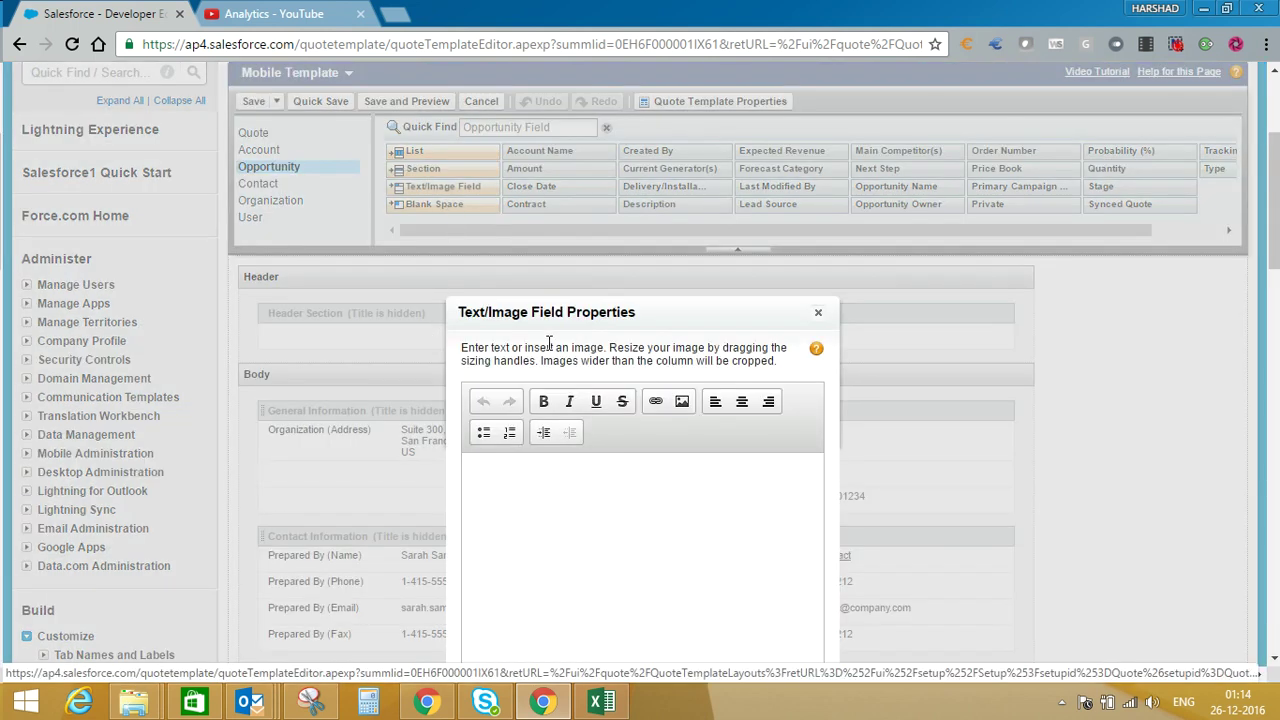
# Upload the logo file images.png from the Salesforce Online Training folder into the header's text/image field and confirm the field
pyautogui.click(683, 404)
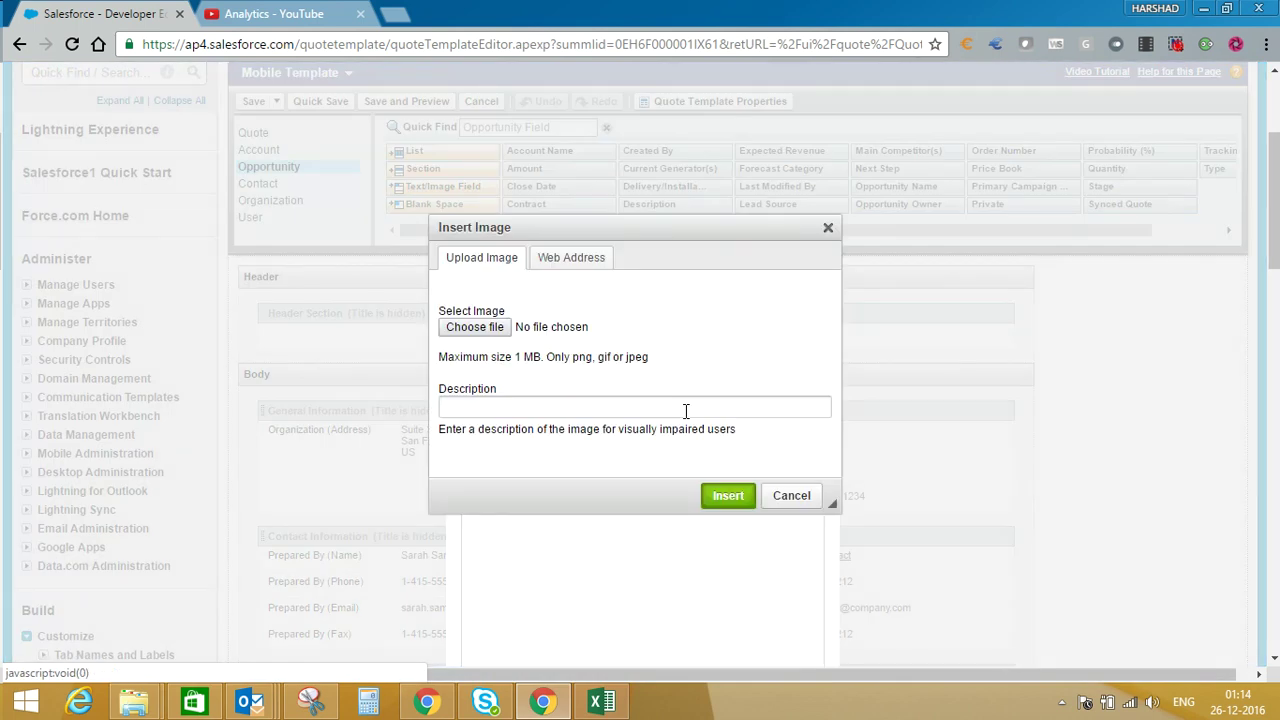
pyautogui.click(476, 326)
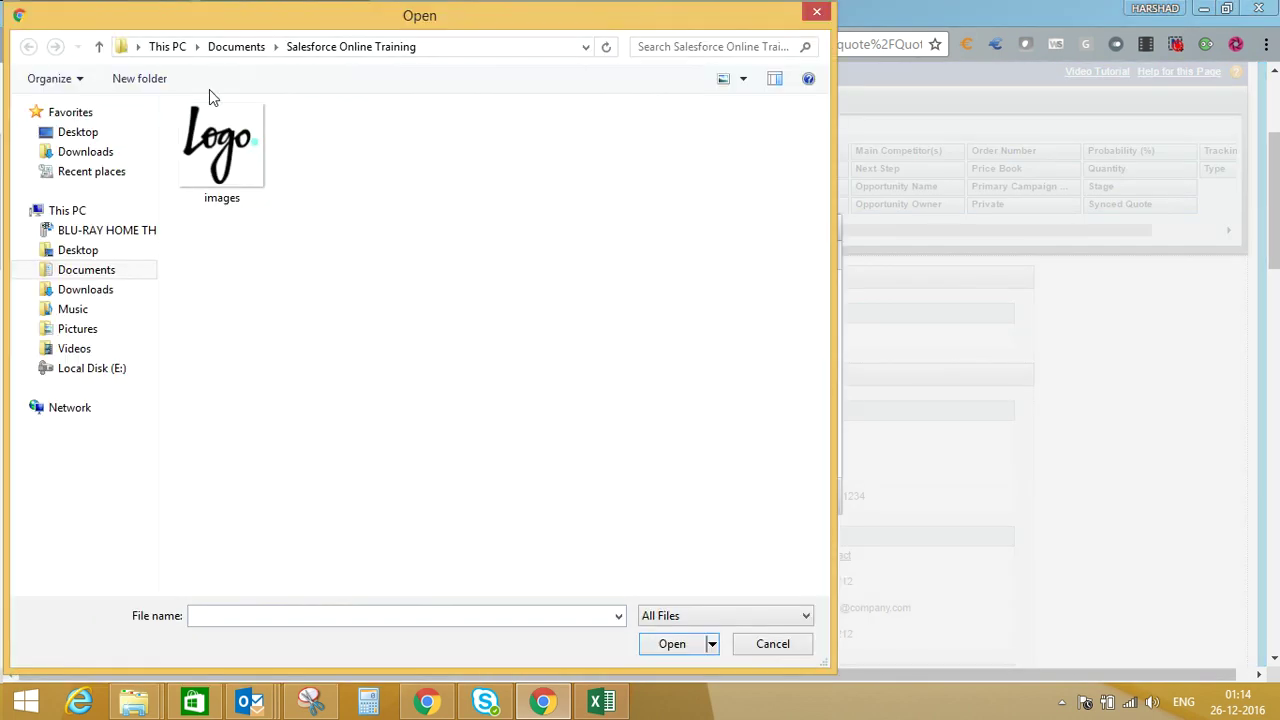
pyautogui.click(216, 138)
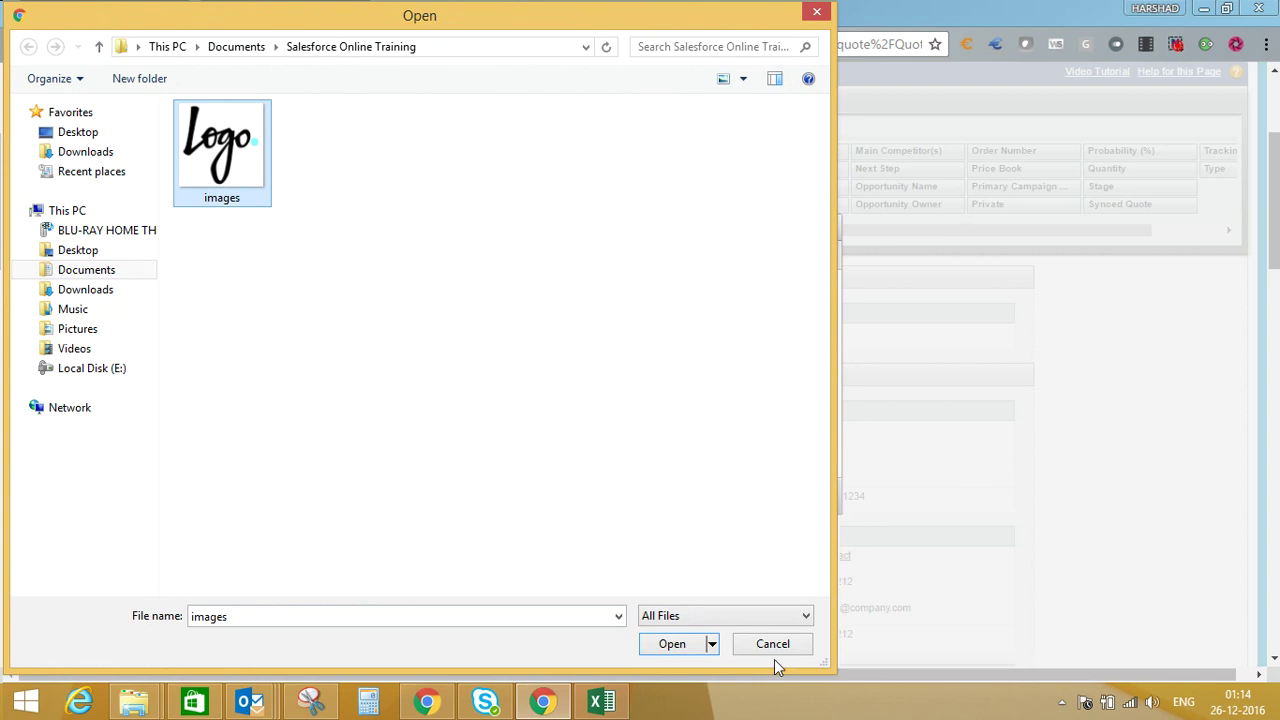
pyautogui.click(679, 643)
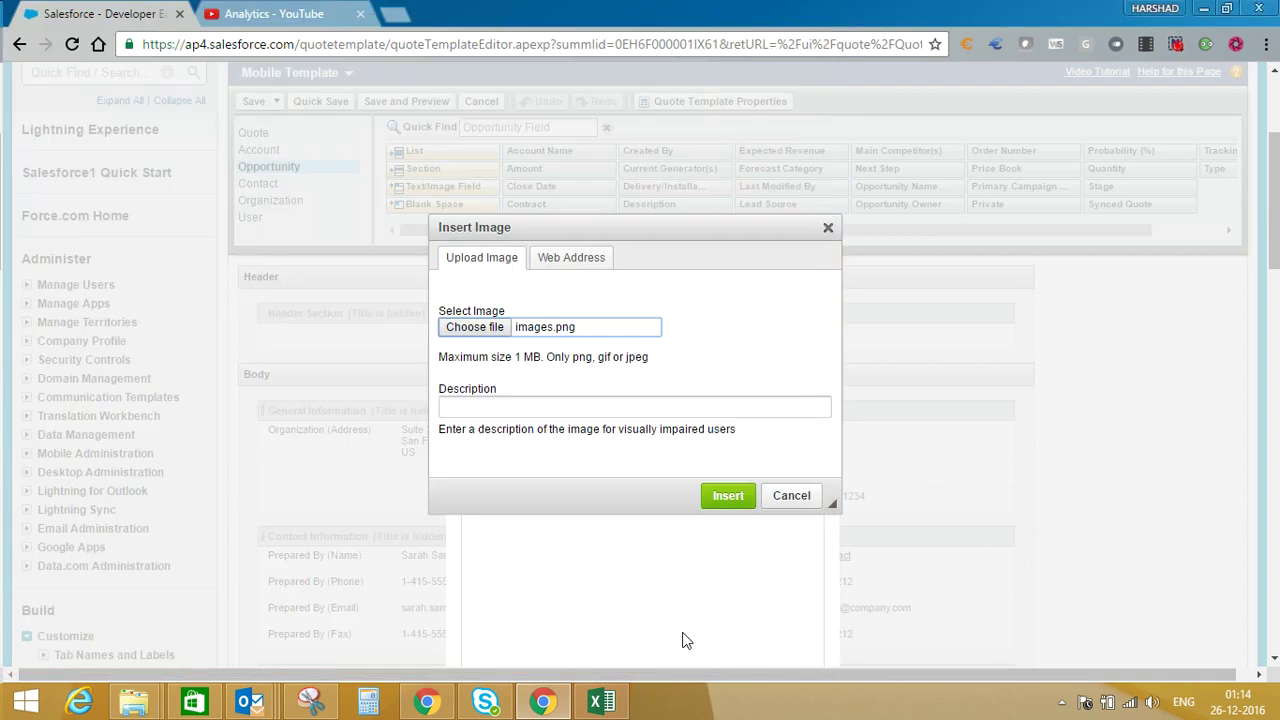
pyautogui.click(726, 497)
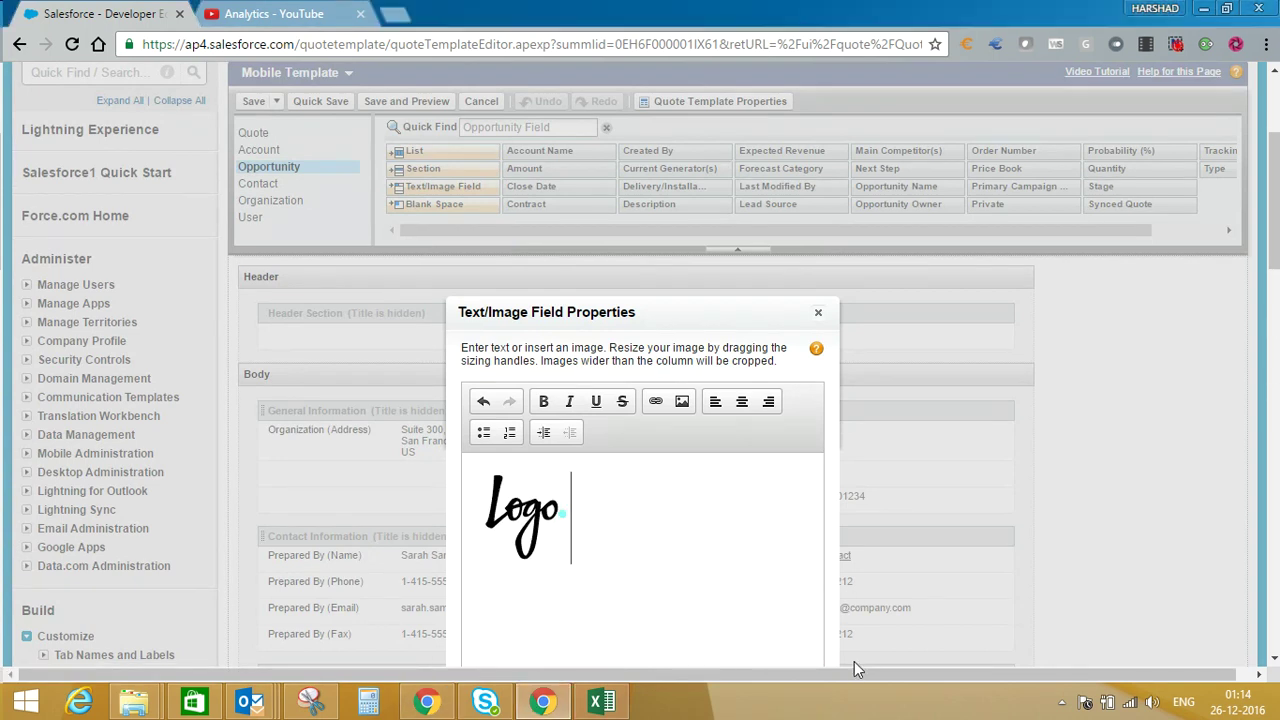
pyautogui.scroll(-2, 1276, 258)
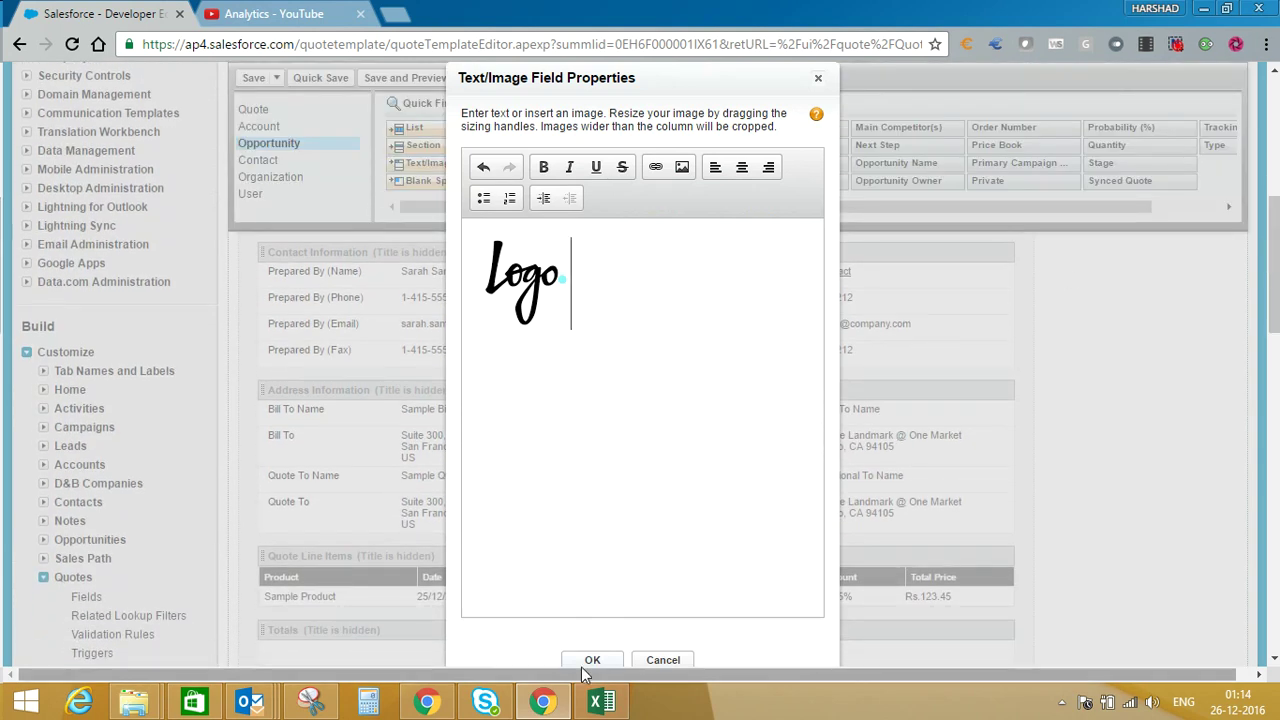
pyautogui.click(590, 662)
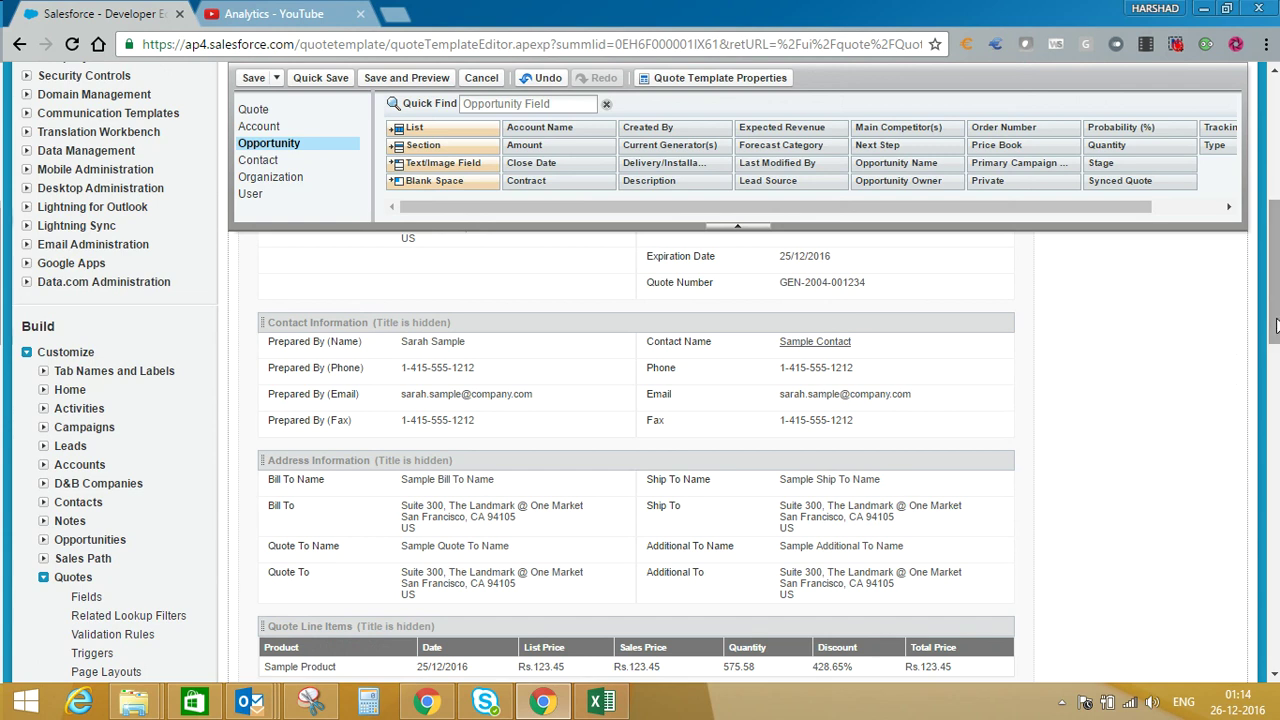
# Save Mobile Template with its header logo and locate it in the quote templates list
pyautogui.moveTo(1275, 325); pyautogui.dragTo(1268, 254)
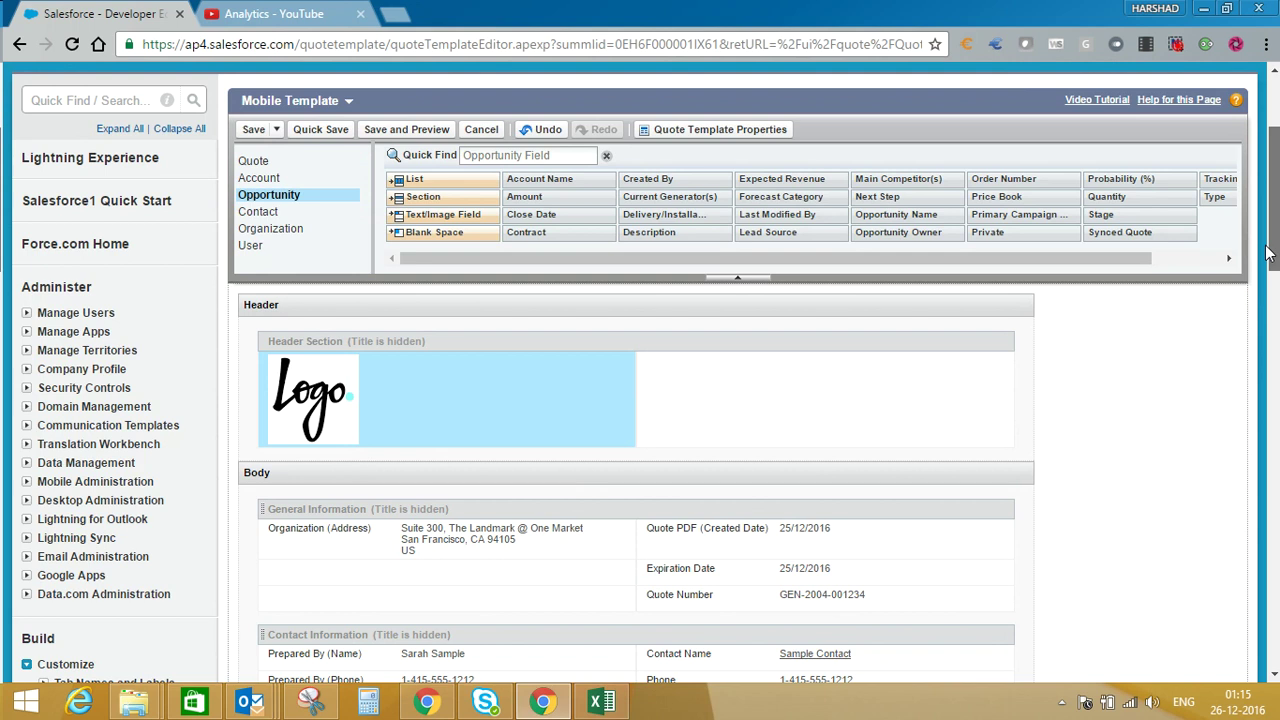
pyautogui.click(246, 131)
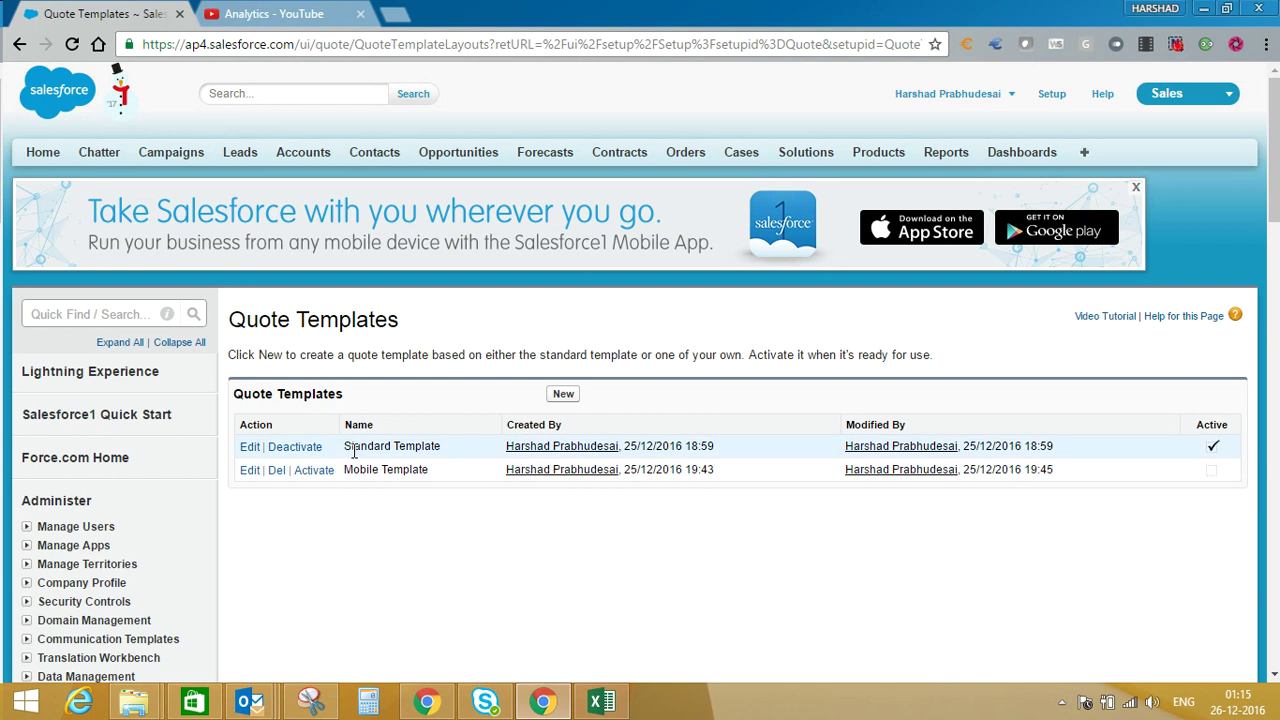
pyautogui.moveTo(355, 482); pyautogui.dragTo(426, 483)
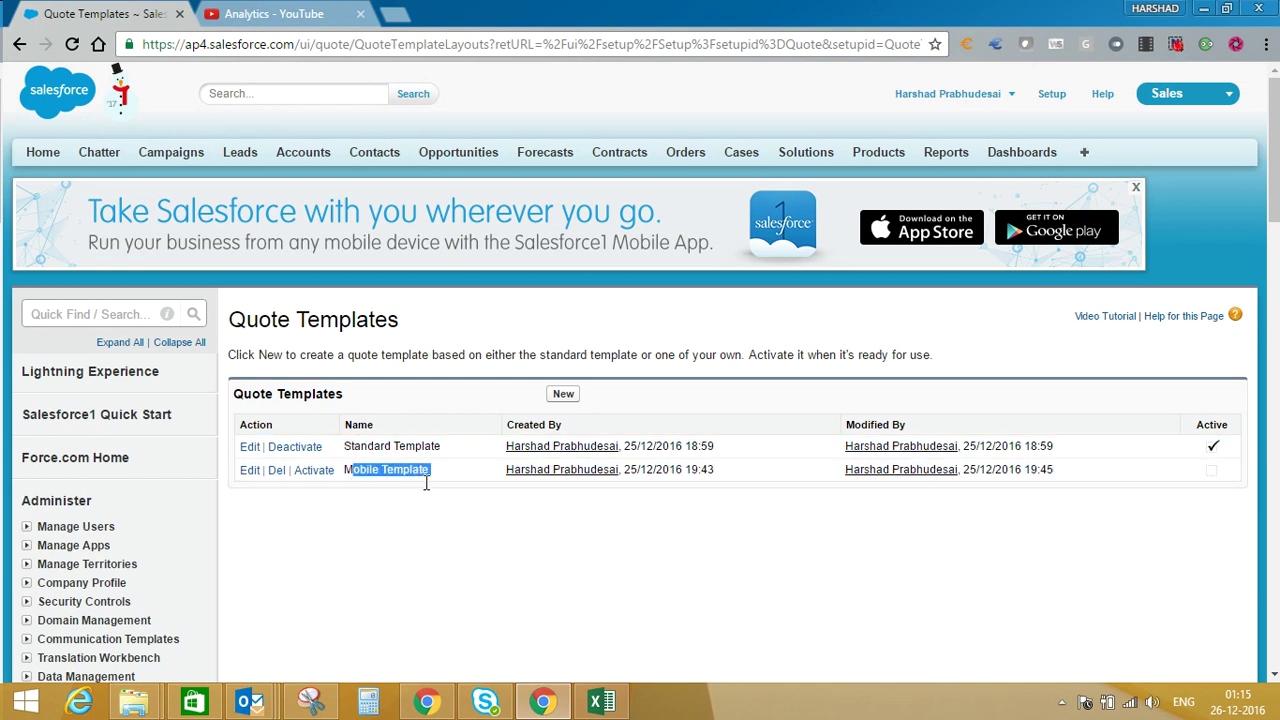
# Activate Mobile Template in the quote templates list
pyautogui.click(428, 485)
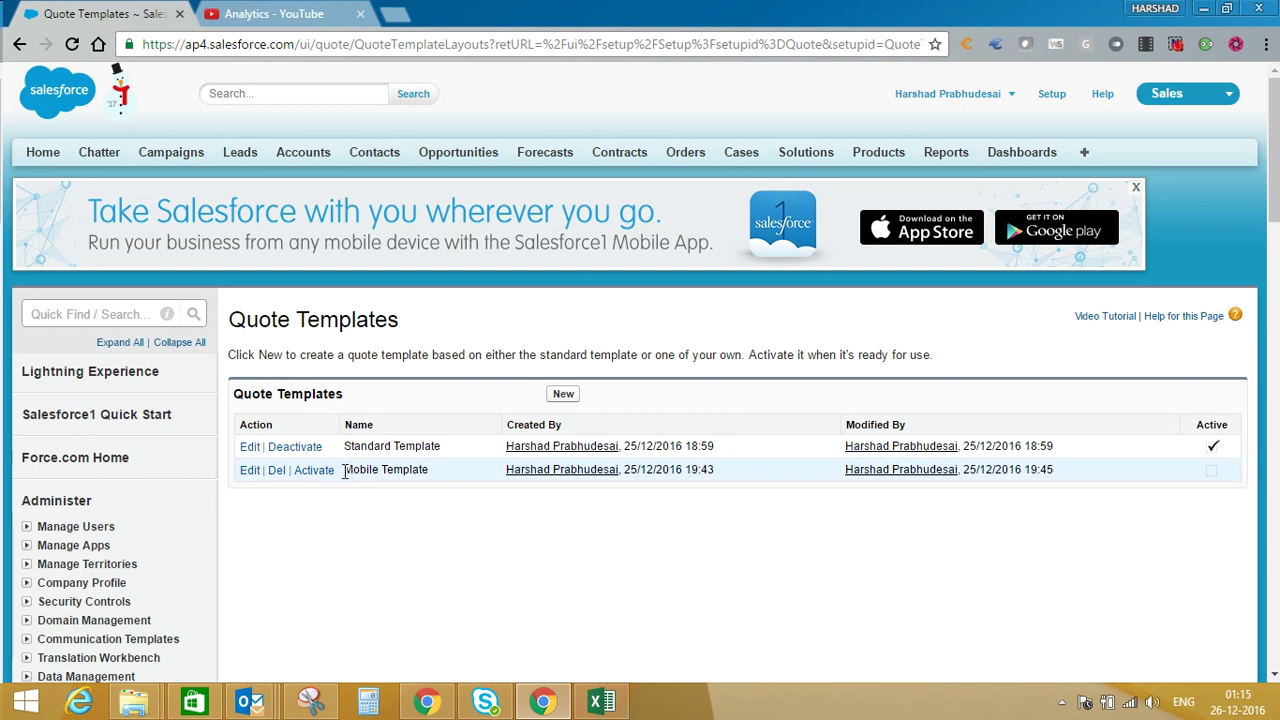
pyautogui.moveTo(343, 470); pyautogui.dragTo(427, 477)
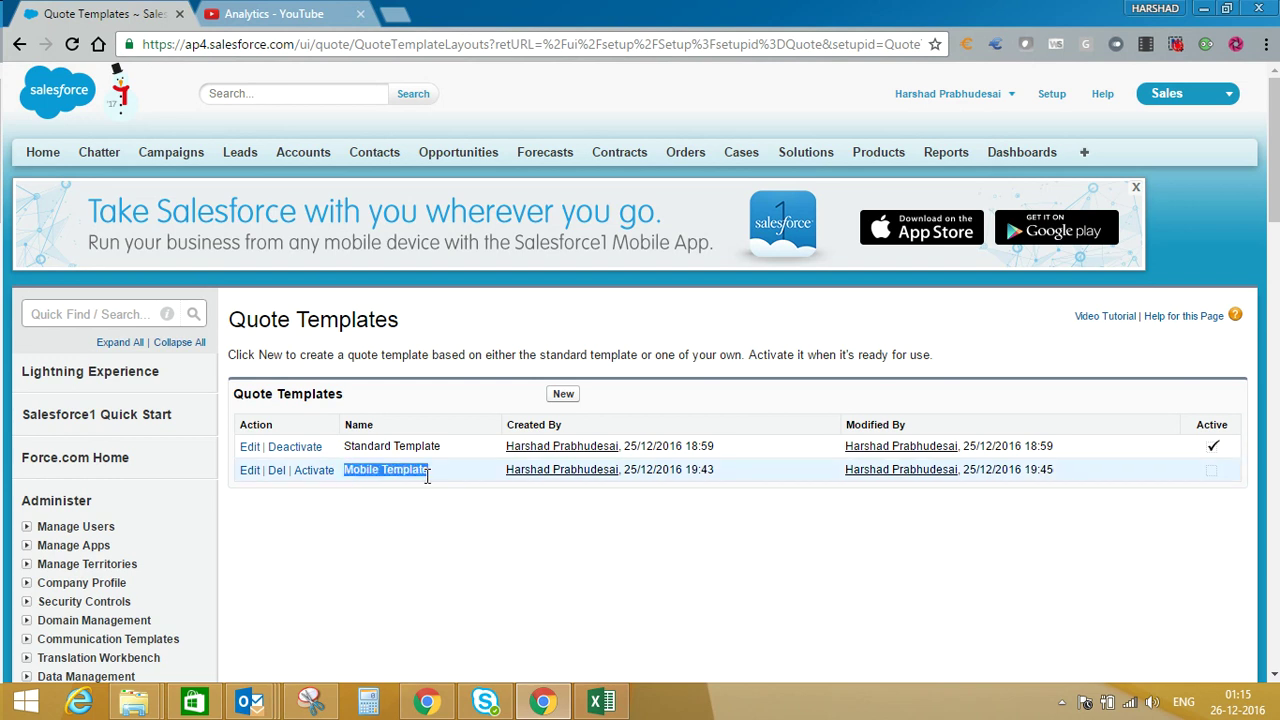
pyautogui.click(427, 477)
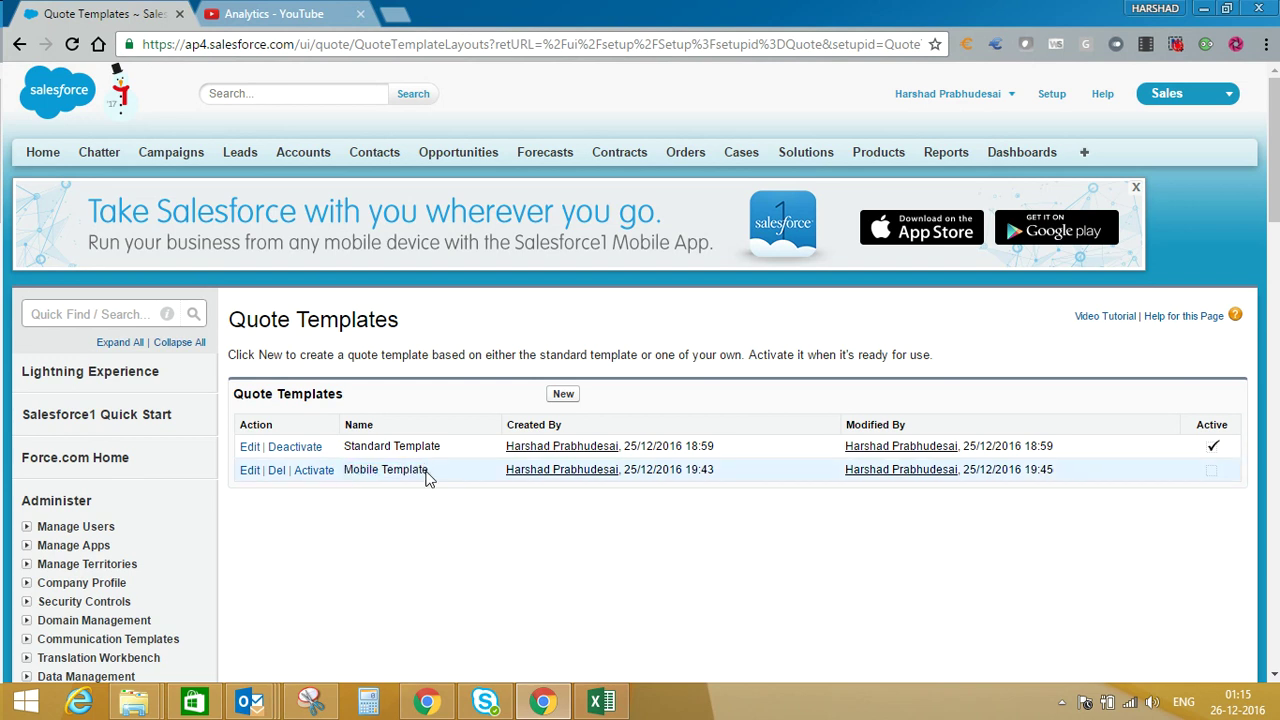
pyautogui.click(322, 477)
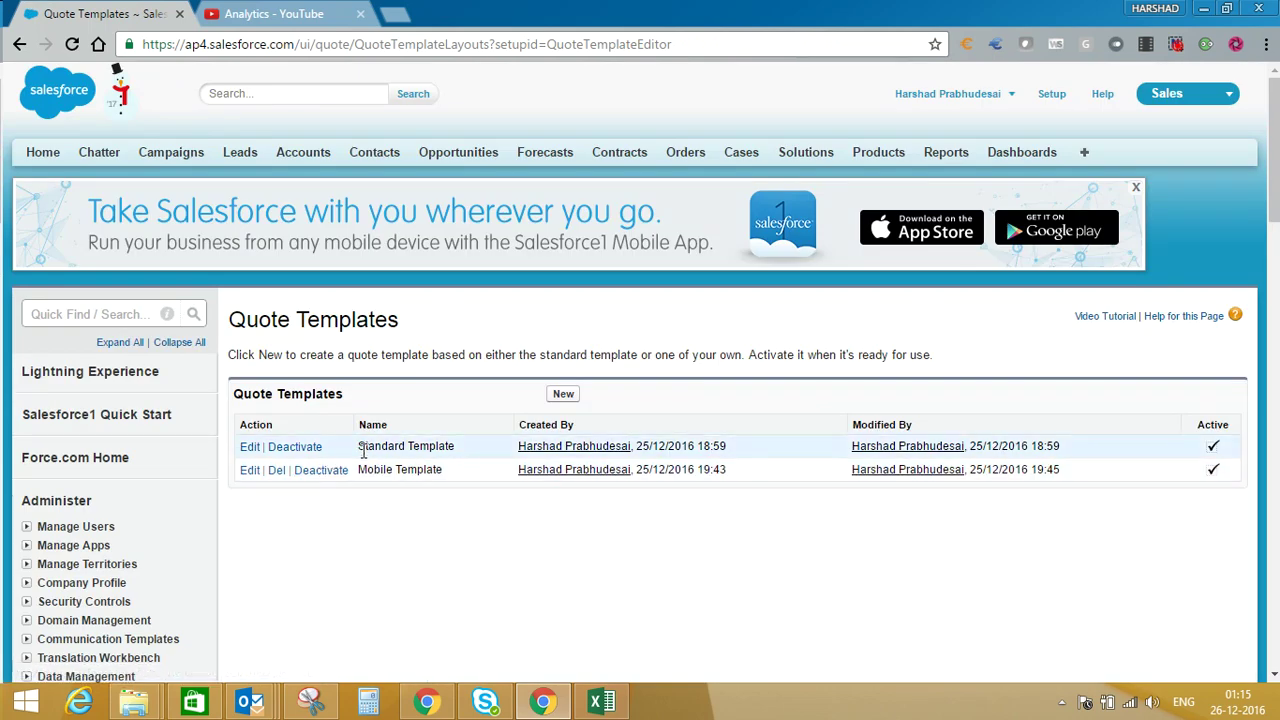
# Open the Iphone7 Mobile opportunity and go to its Mobile Quote record in the Quotes related list
pyautogui.click(445, 160)
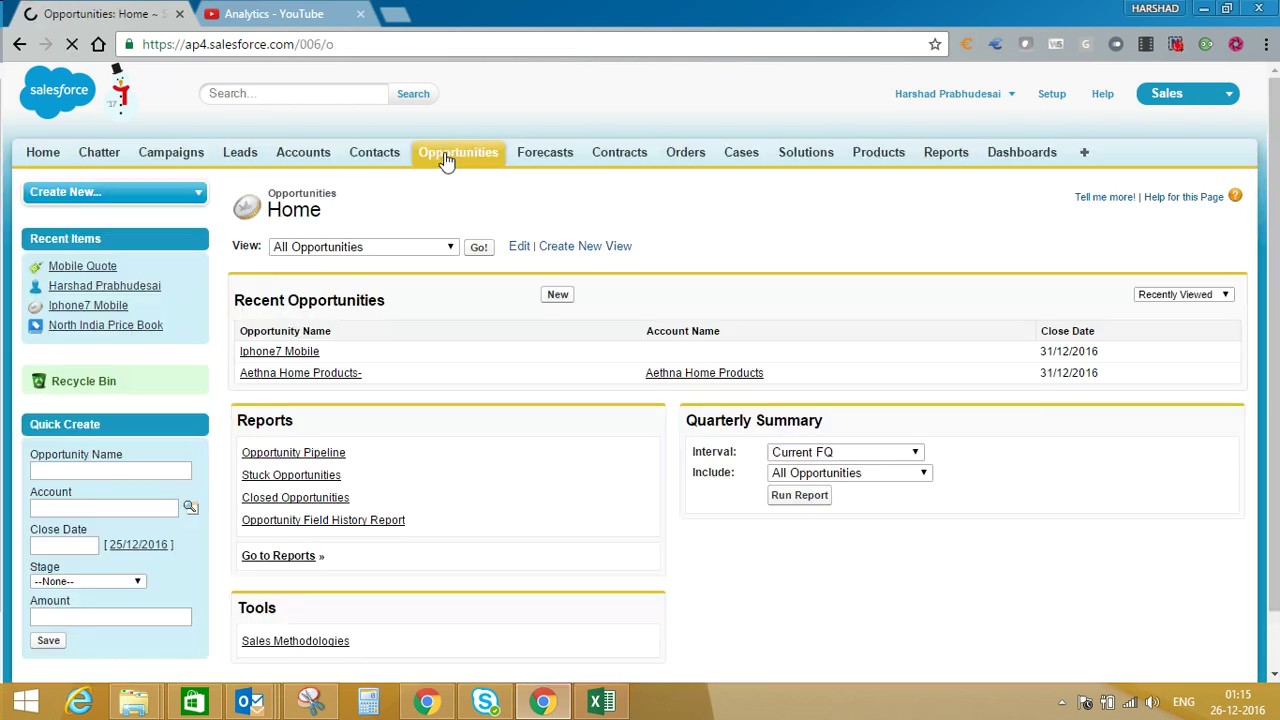
pyautogui.click(283, 353)
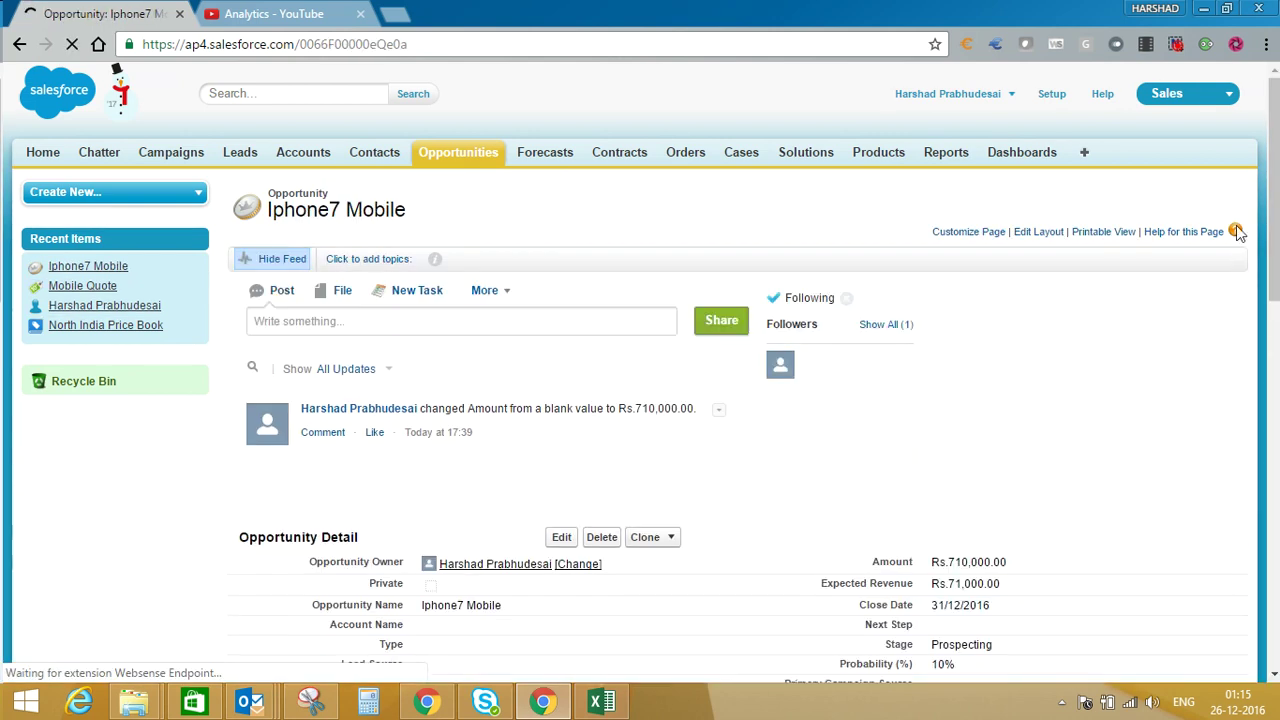
pyautogui.moveTo(1276, 196); pyautogui.dragTo(1276, 575)
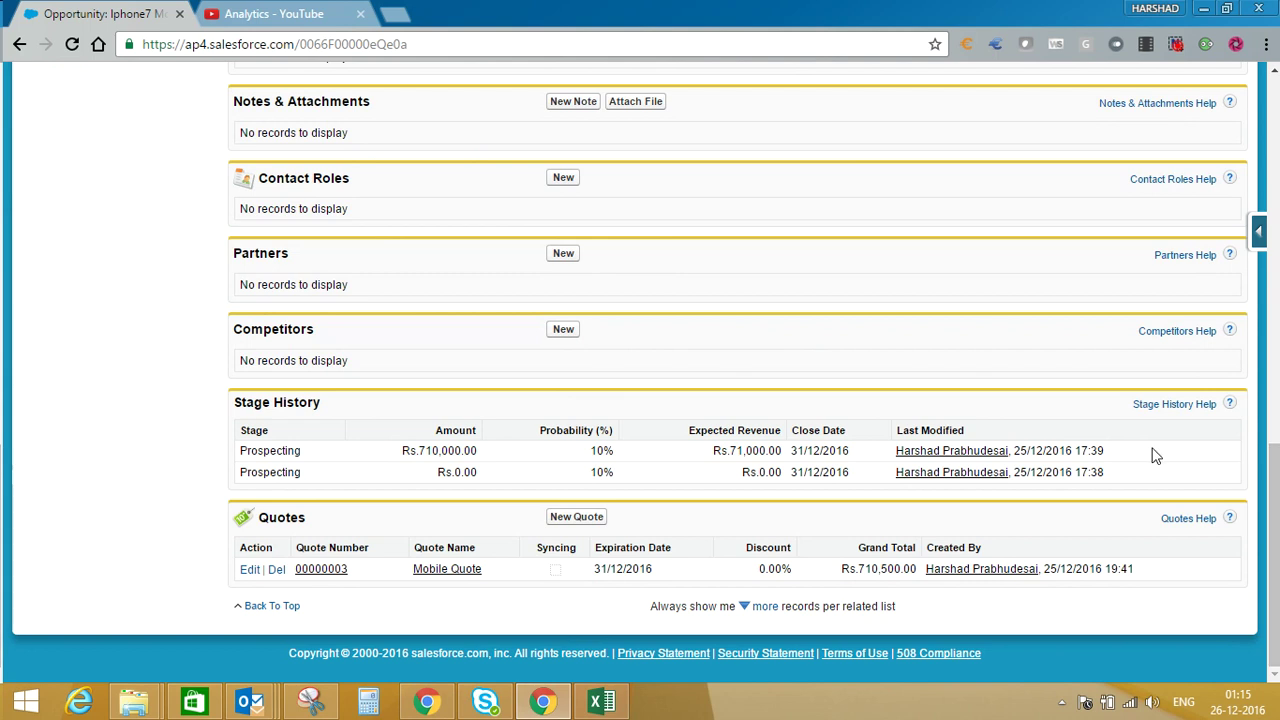
pyautogui.click(321, 572)
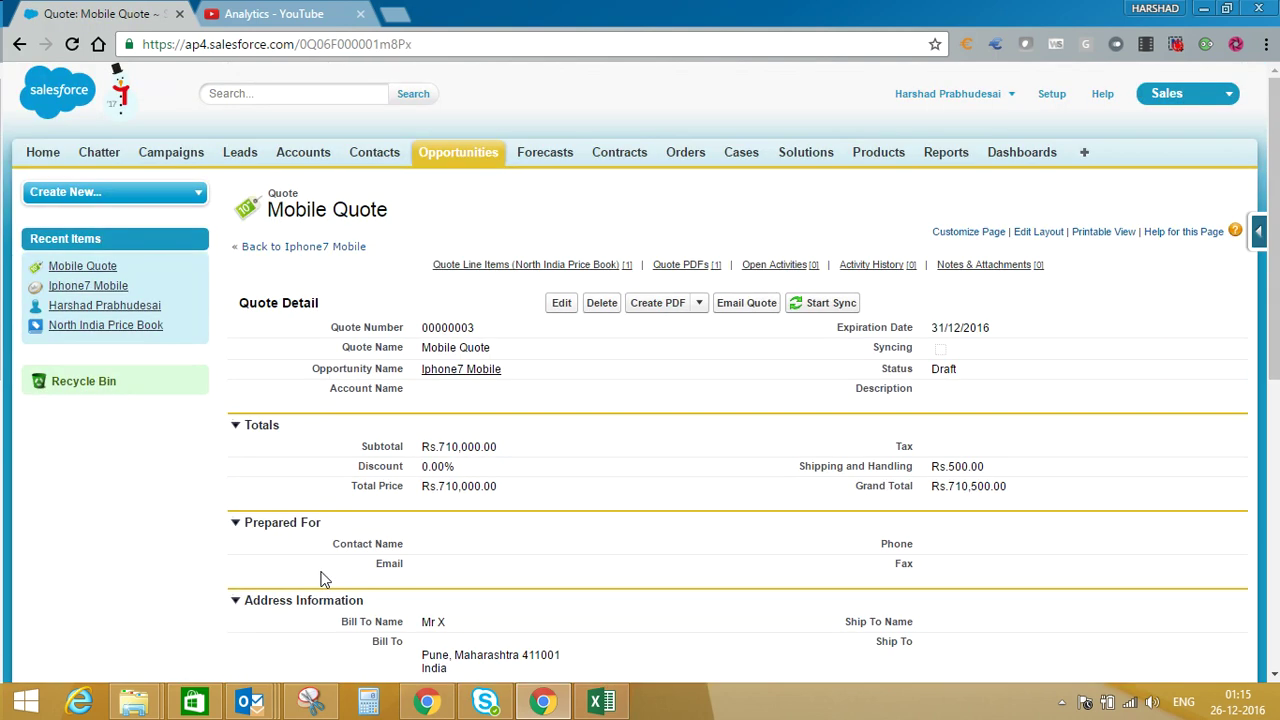
# Generate a PDF preview of Mobile Quote, searching the template lookup for "Mobile" and choosing Mobile Template
pyautogui.click(700, 303)
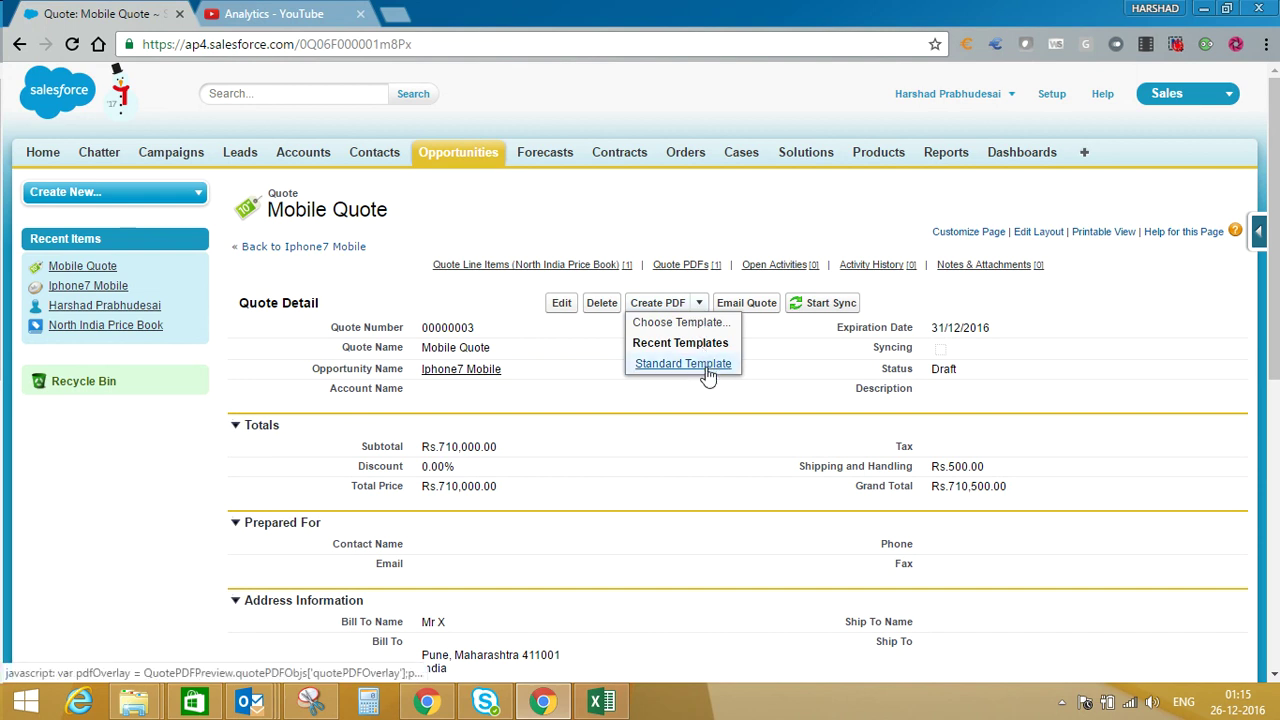
pyautogui.click(695, 322)
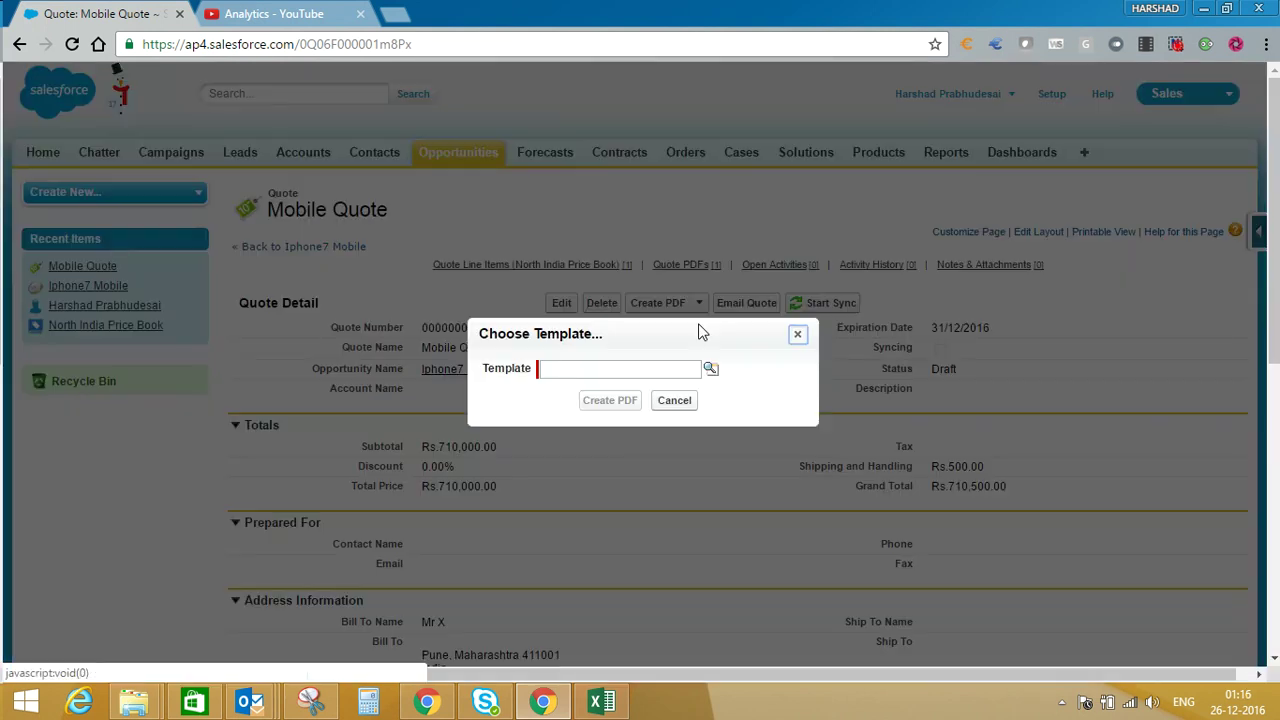
pyautogui.click(680, 366)
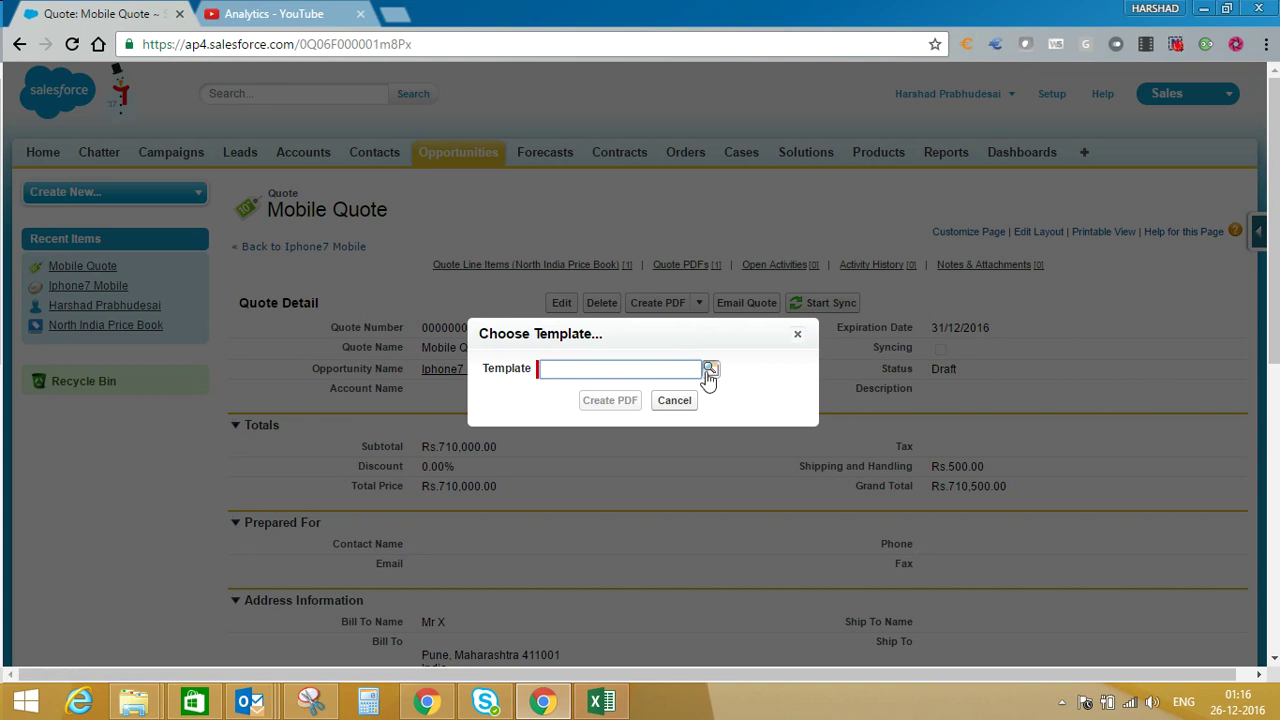
pyautogui.write('Mobile')
pyautogui.click(709, 369)
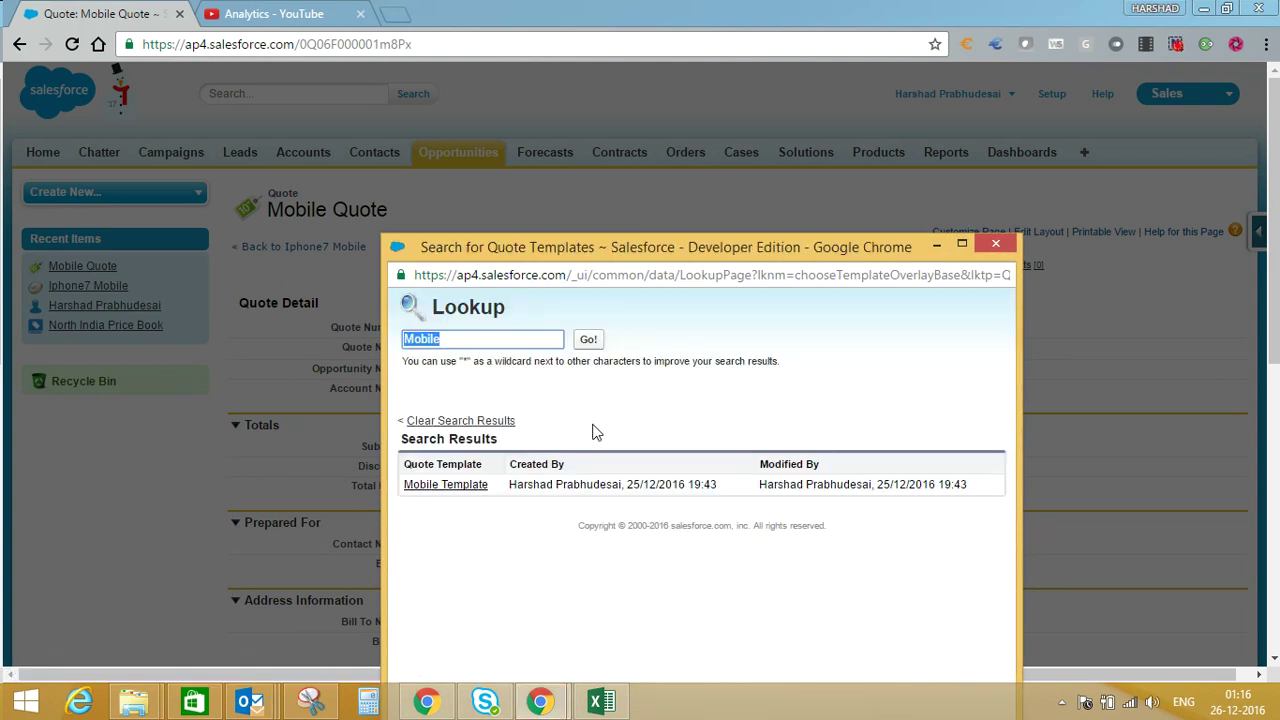
pyautogui.click(445, 486)
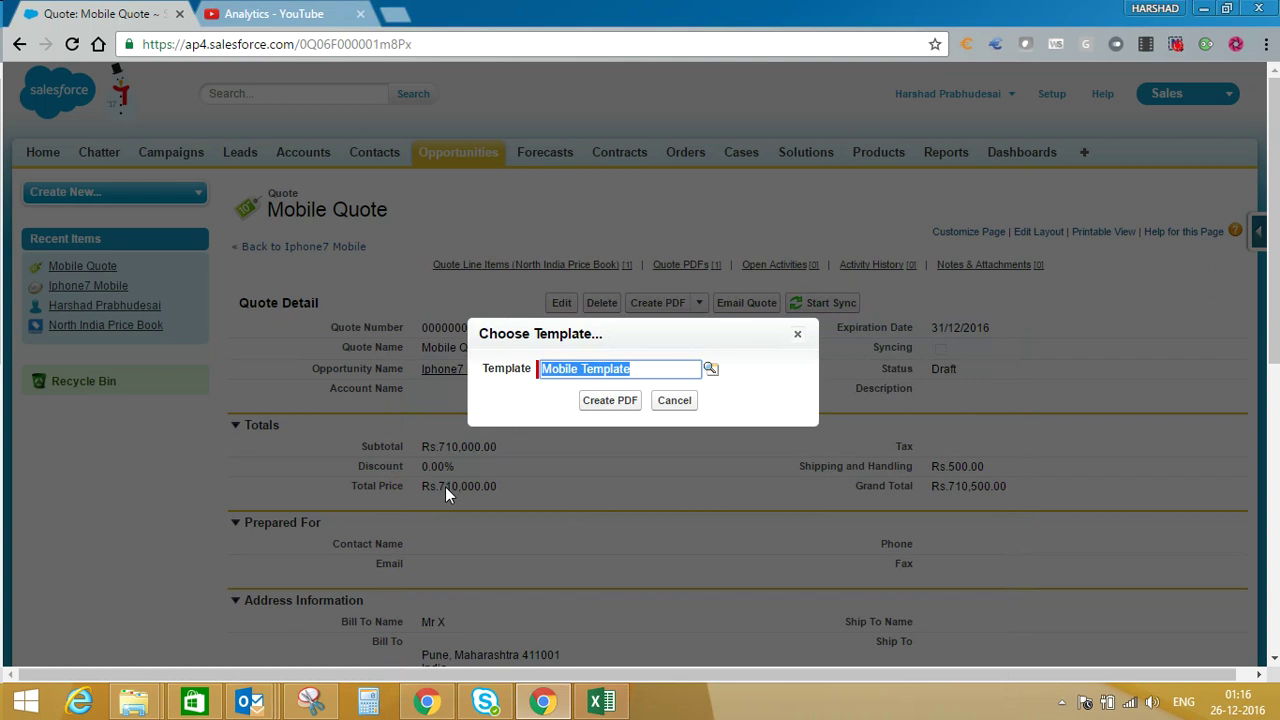
pyautogui.click(604, 410)
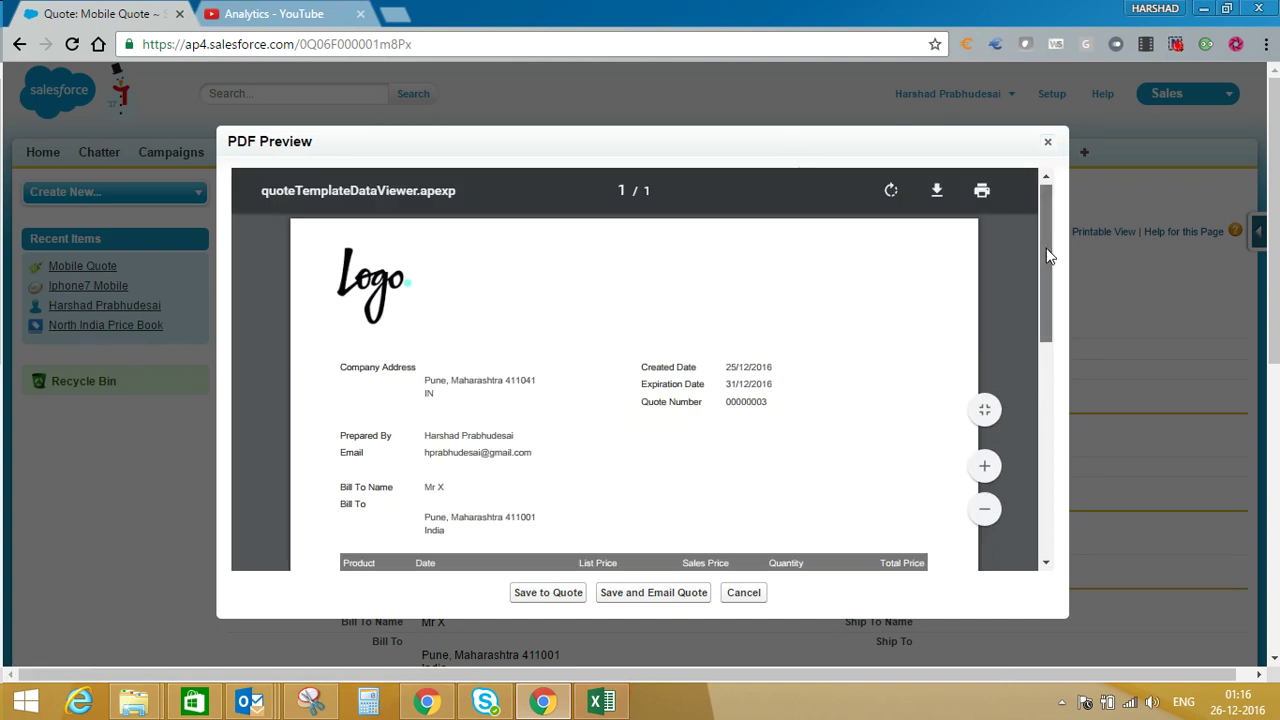
# Check the logo header and contents of the quote's PDF preview, and close the preview without saving it
pyautogui.moveTo(1046, 248); pyautogui.dragTo(1046, 253)
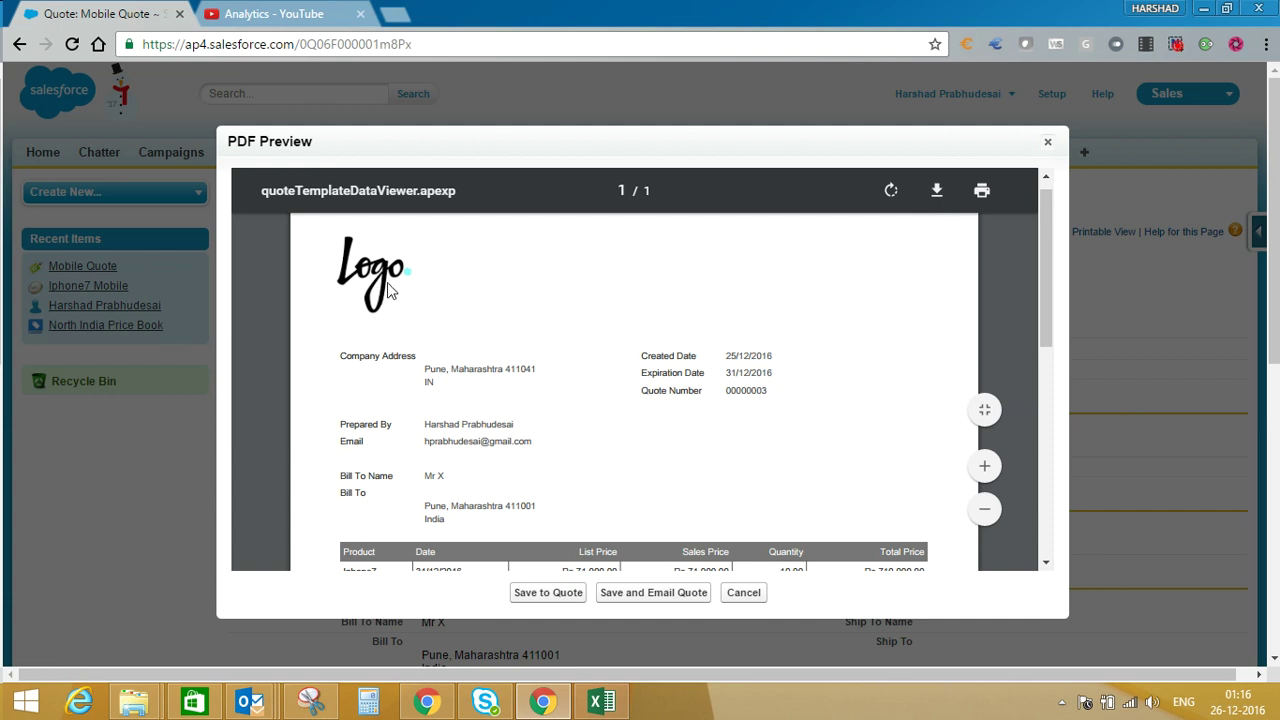
pyautogui.moveTo(1050, 298)
pyautogui.mouseDown()
pyautogui.moveTo(1041, 430)
pyautogui.moveTo(1040, 287)
pyautogui.mouseUp()
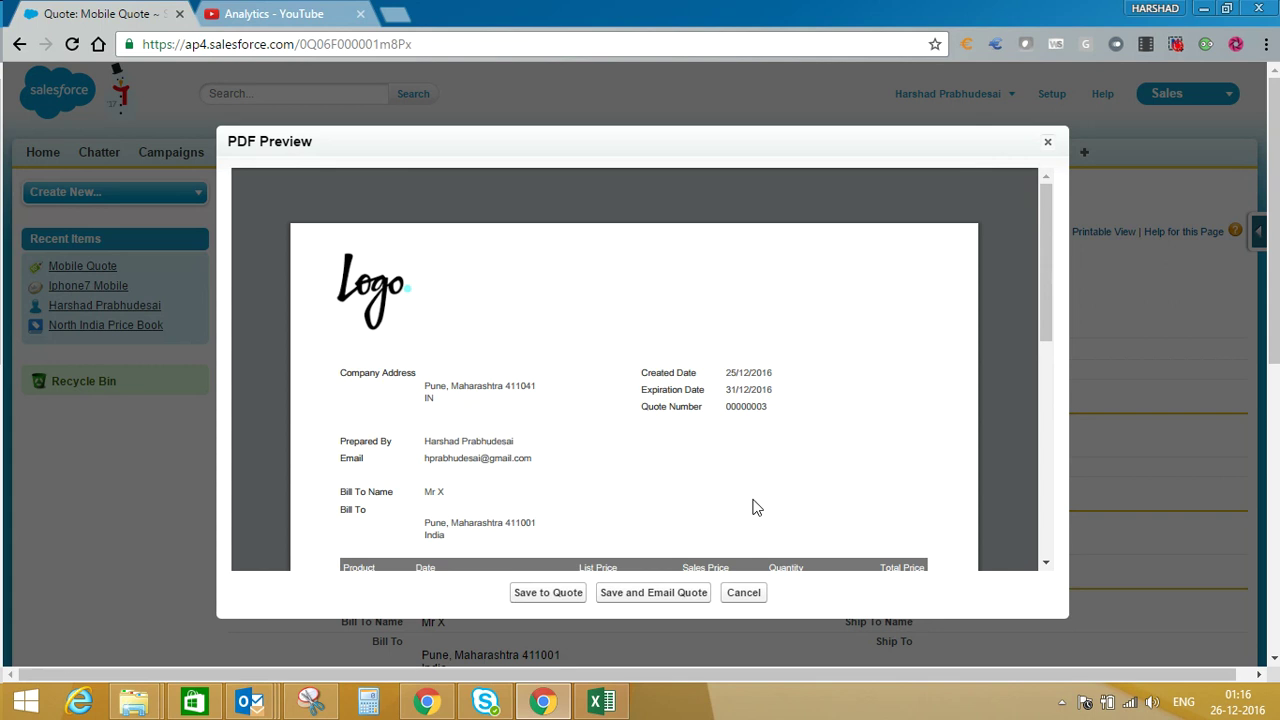
pyautogui.click(743, 593)
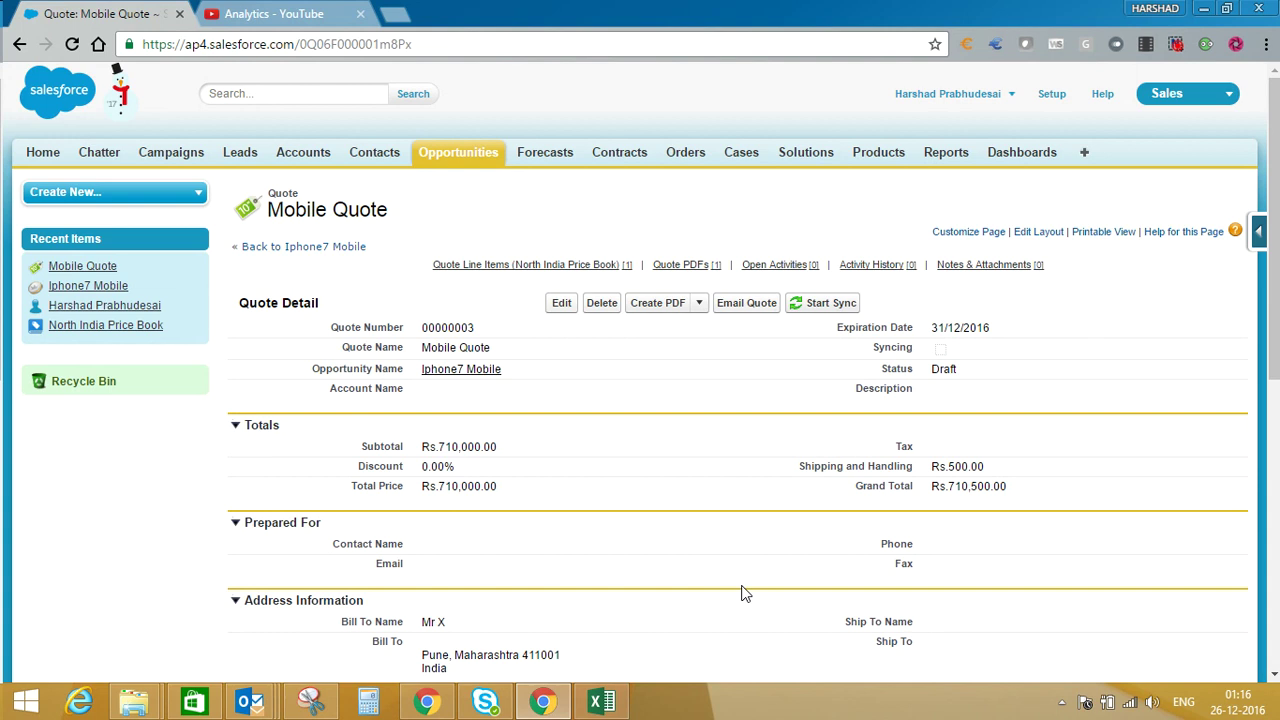
# Synchronize Mobile Quote with its opportunity, and leave the quote's product selection page without adding a product
pyautogui.click(830, 304)
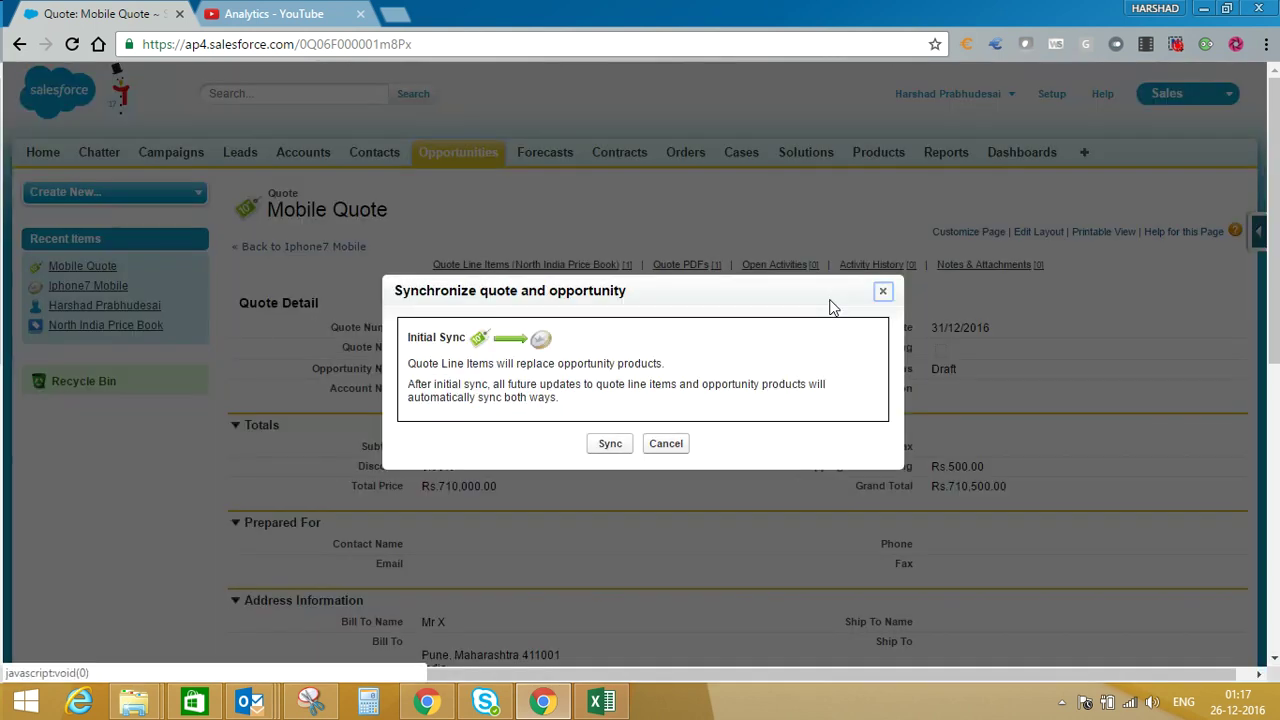
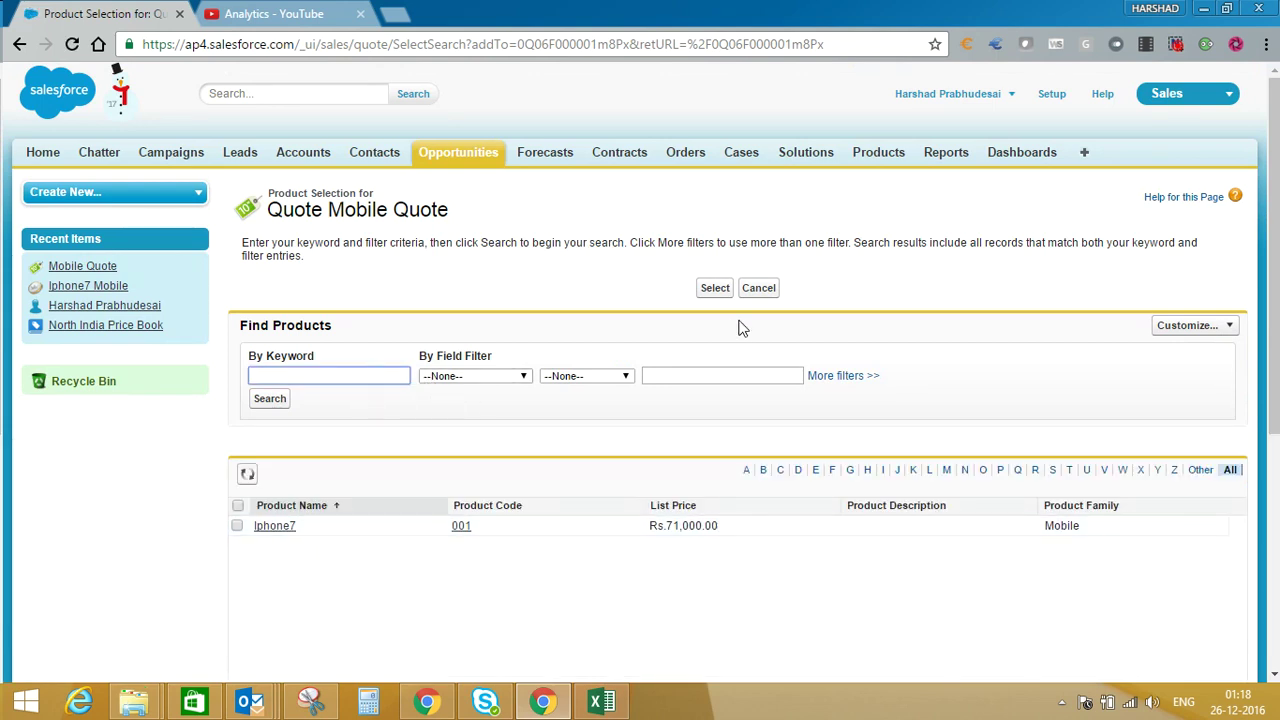
pyautogui.click(758, 288)
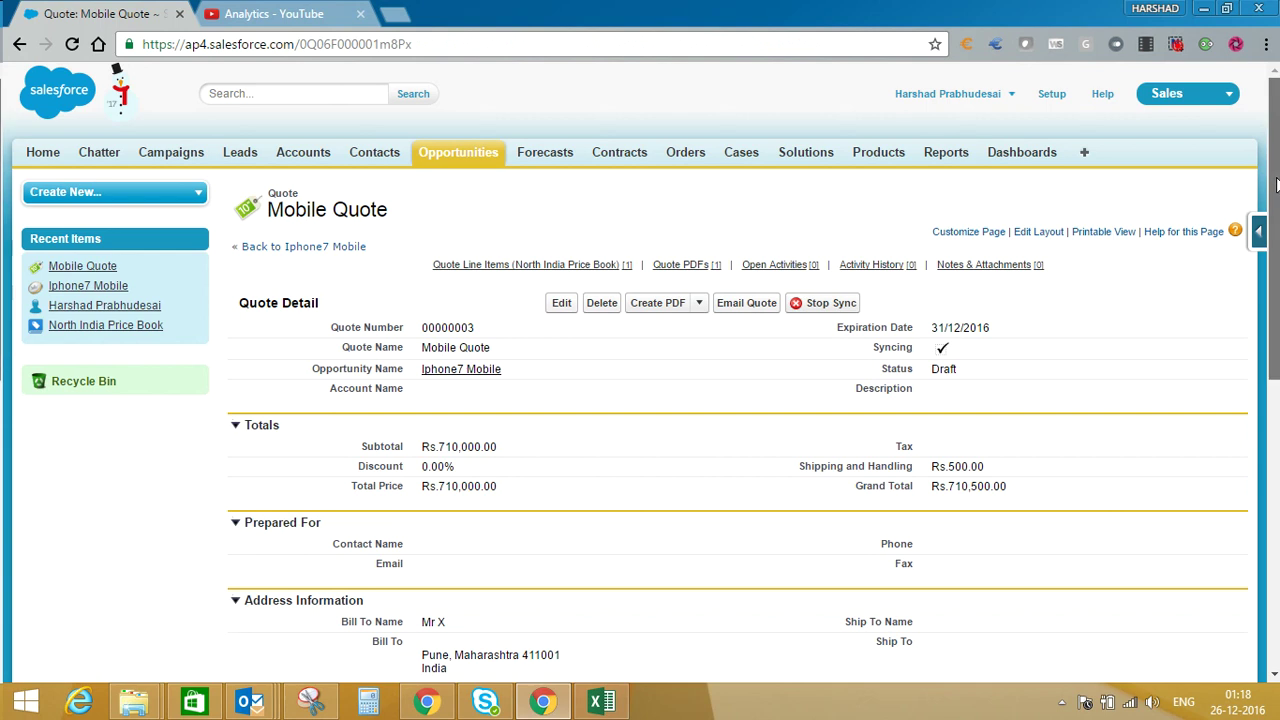
# Review the synced quote's Syncing status, totals, line items, quote PDFs, activities and attachments, and return to its details
pyautogui.moveTo(1276, 190); pyautogui.dragTo(1278, 327)
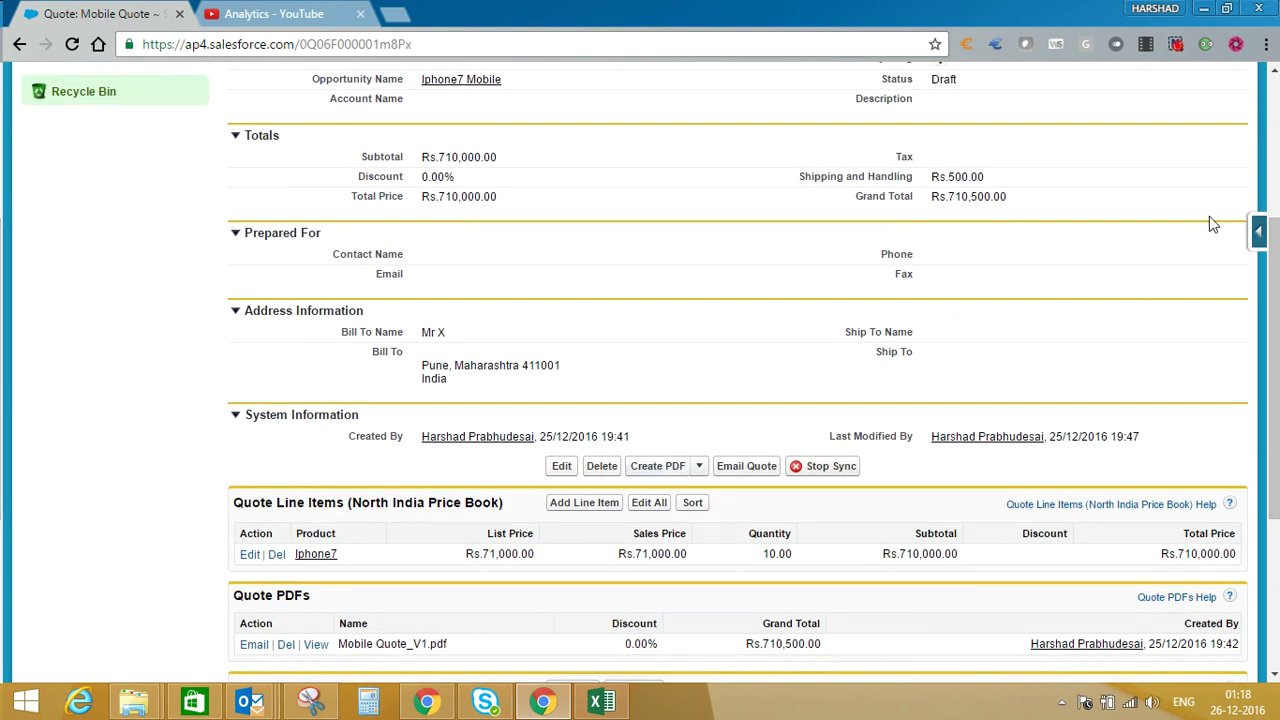
pyautogui.scroll(1, 1270, 183)
pyautogui.scroll(3, 1270, 183)
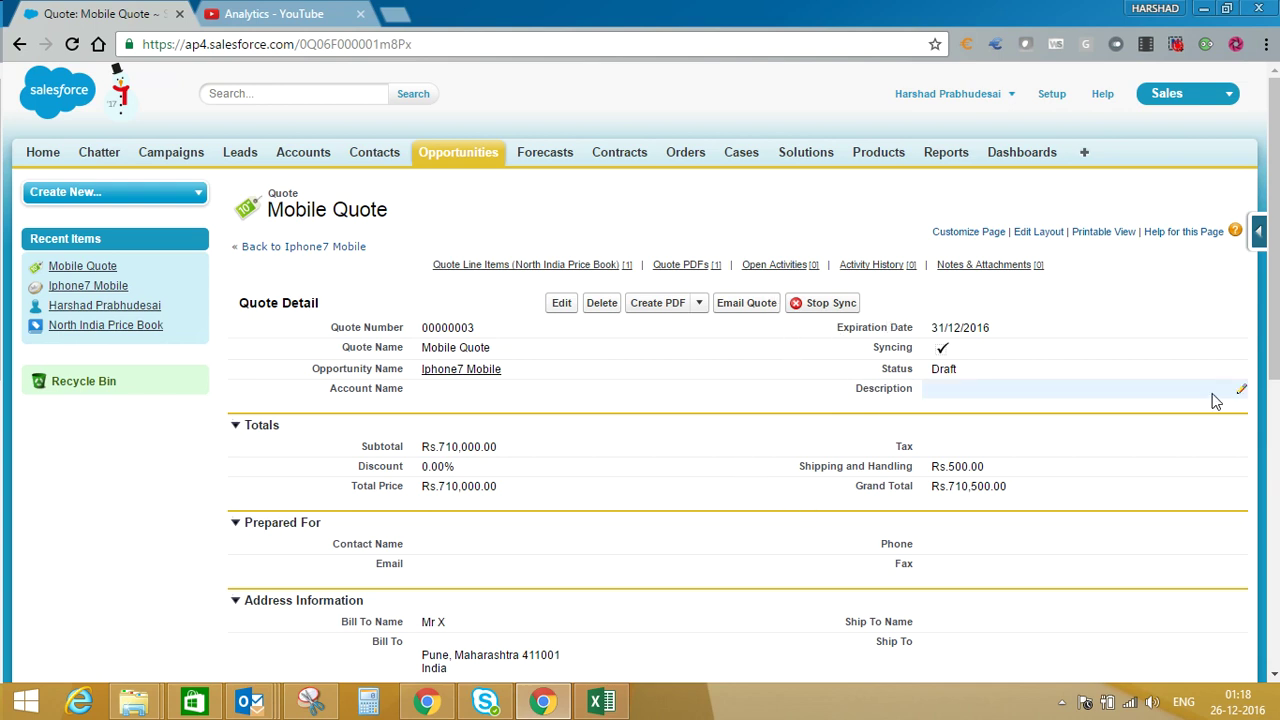
pyautogui.moveTo(1276, 308); pyautogui.dragTo(1276, 505)
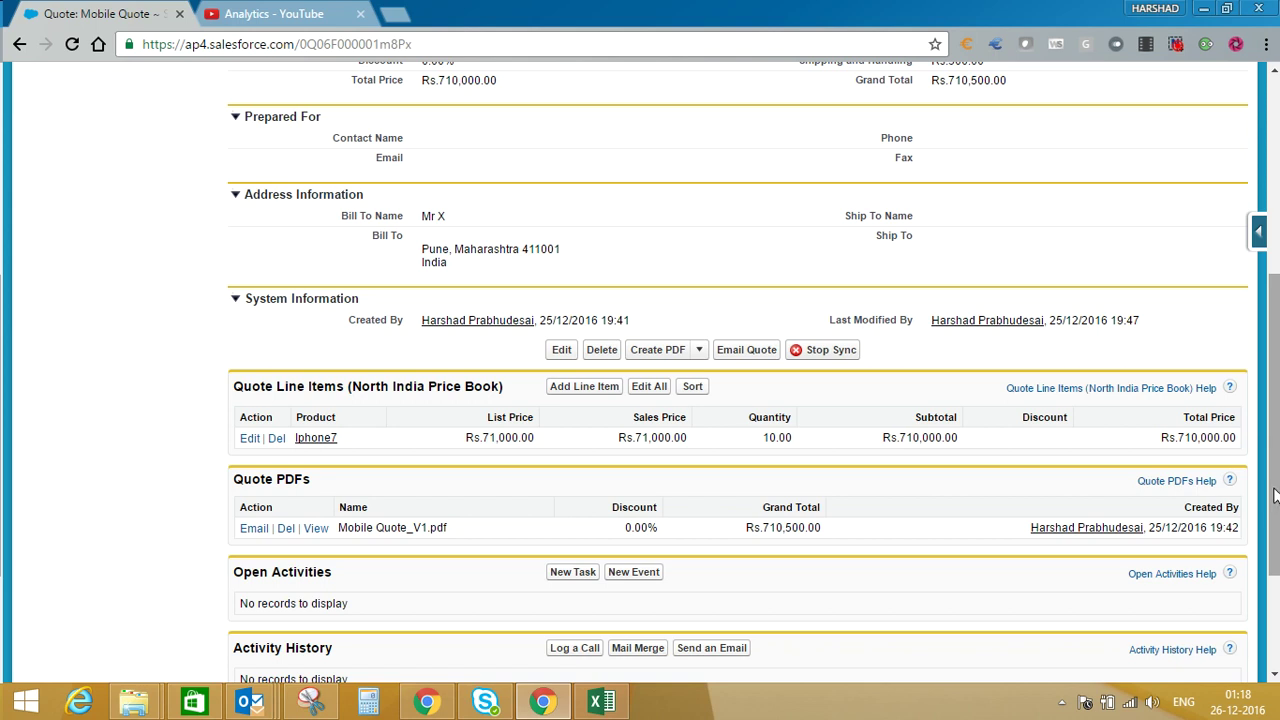
pyautogui.moveTo(1276, 500); pyautogui.dragTo(1276, 597)
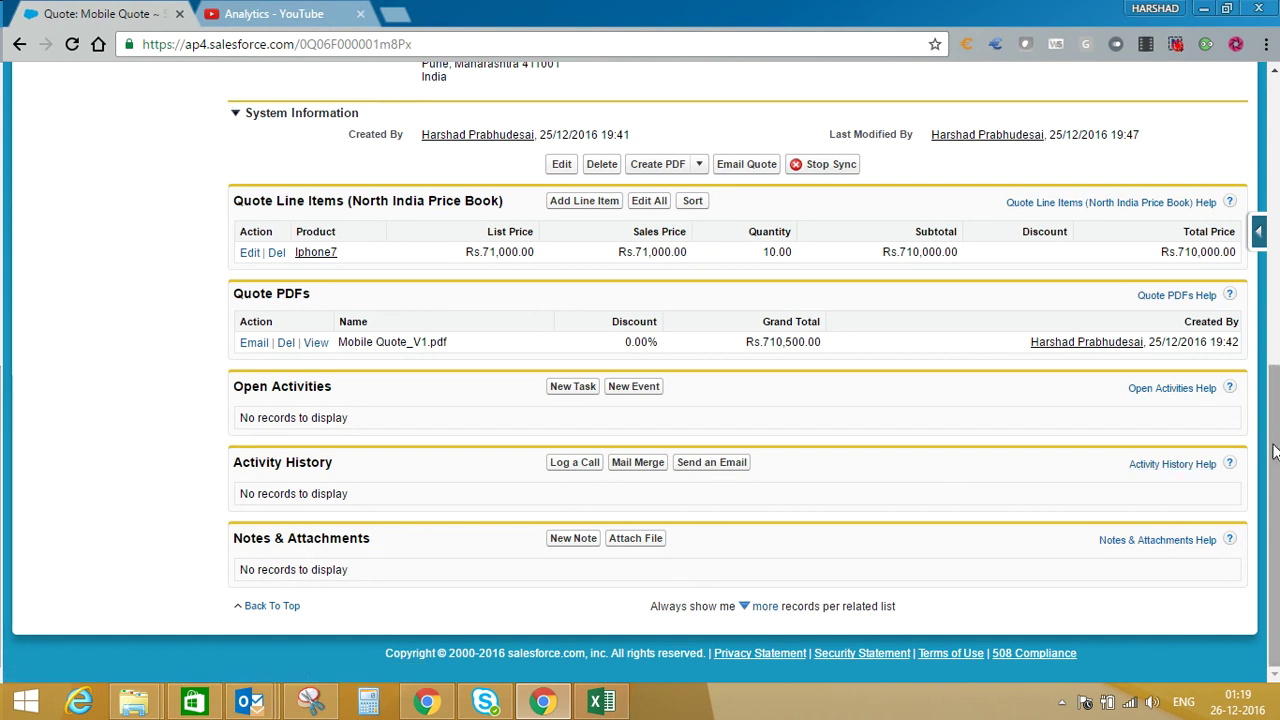
pyautogui.moveTo(1272, 452); pyautogui.dragTo(1273, 133)
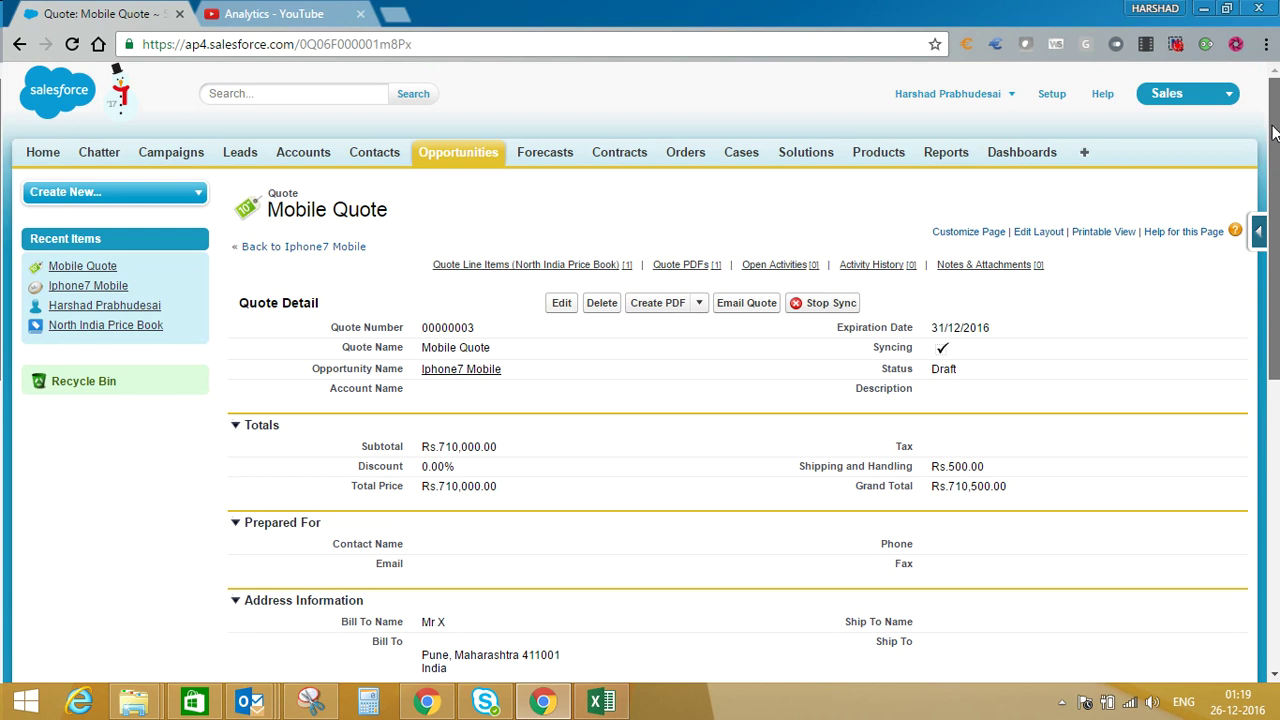